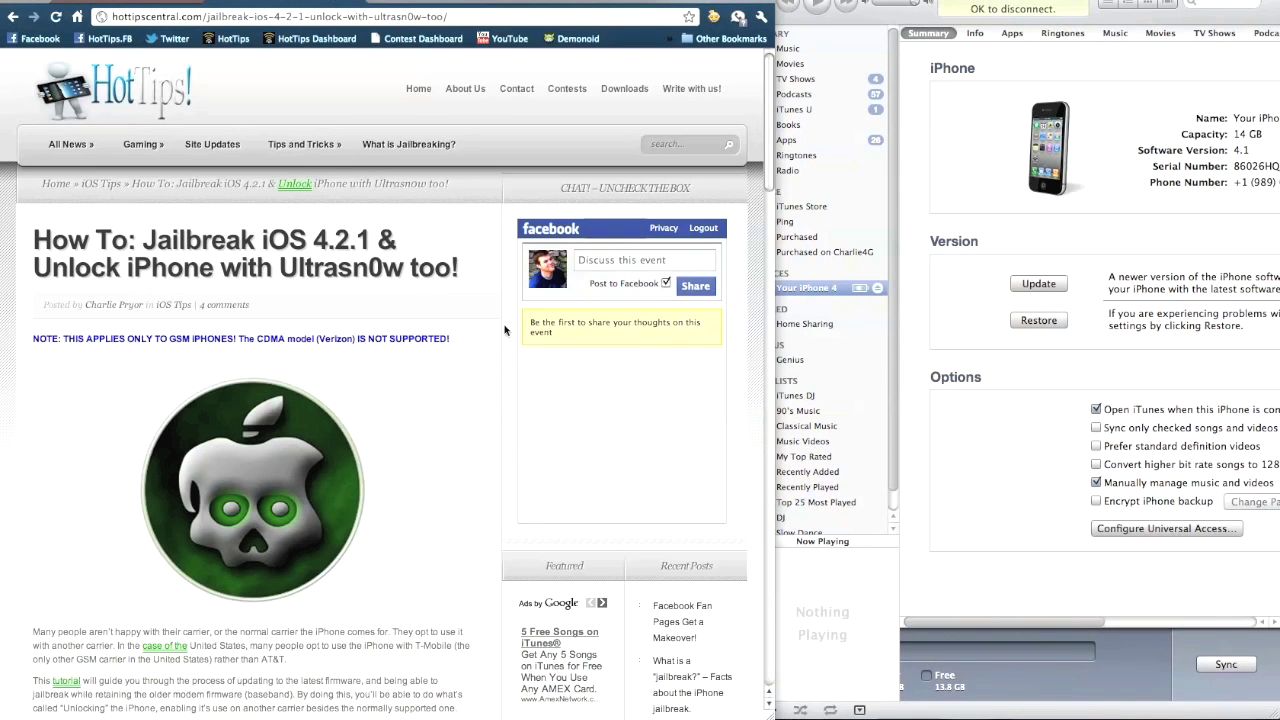
Scroll the HotTips jailbreak article up and down to find the numbered Step 1–10 list
scroll(503, 323, down, 5)
scroll(503, 323, down, 15)
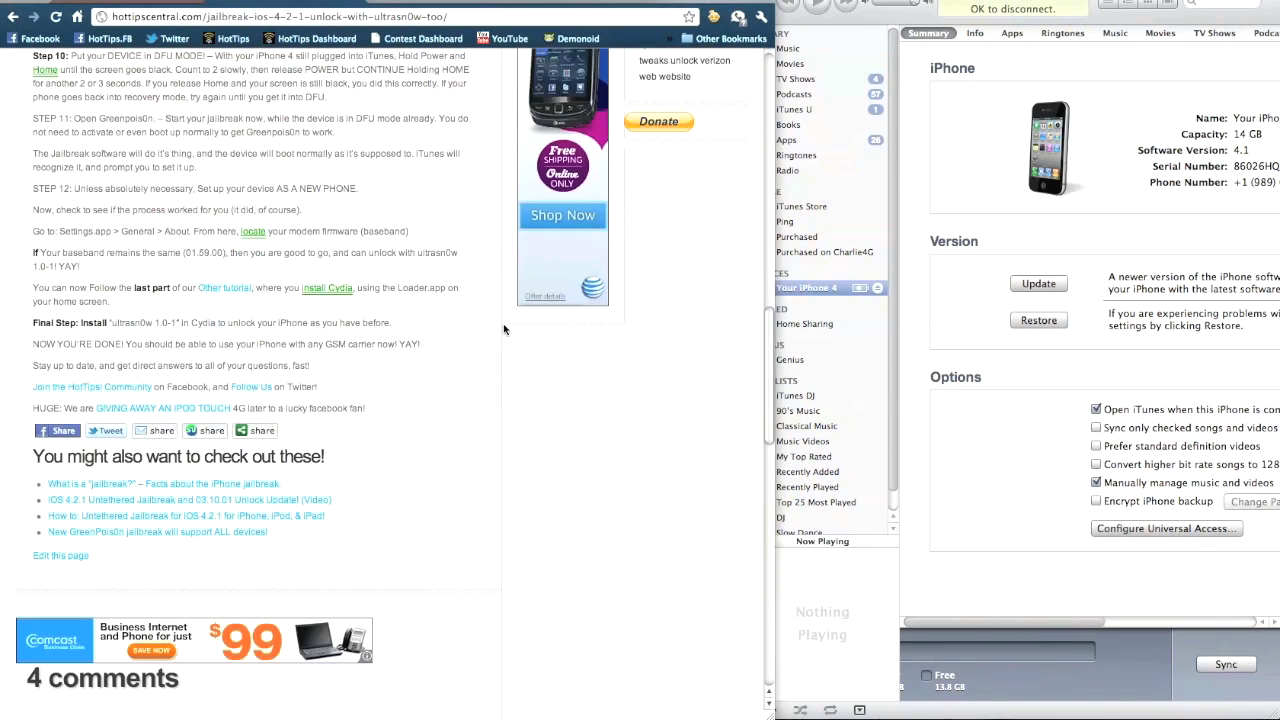
scroll(503, 323, up, 12)
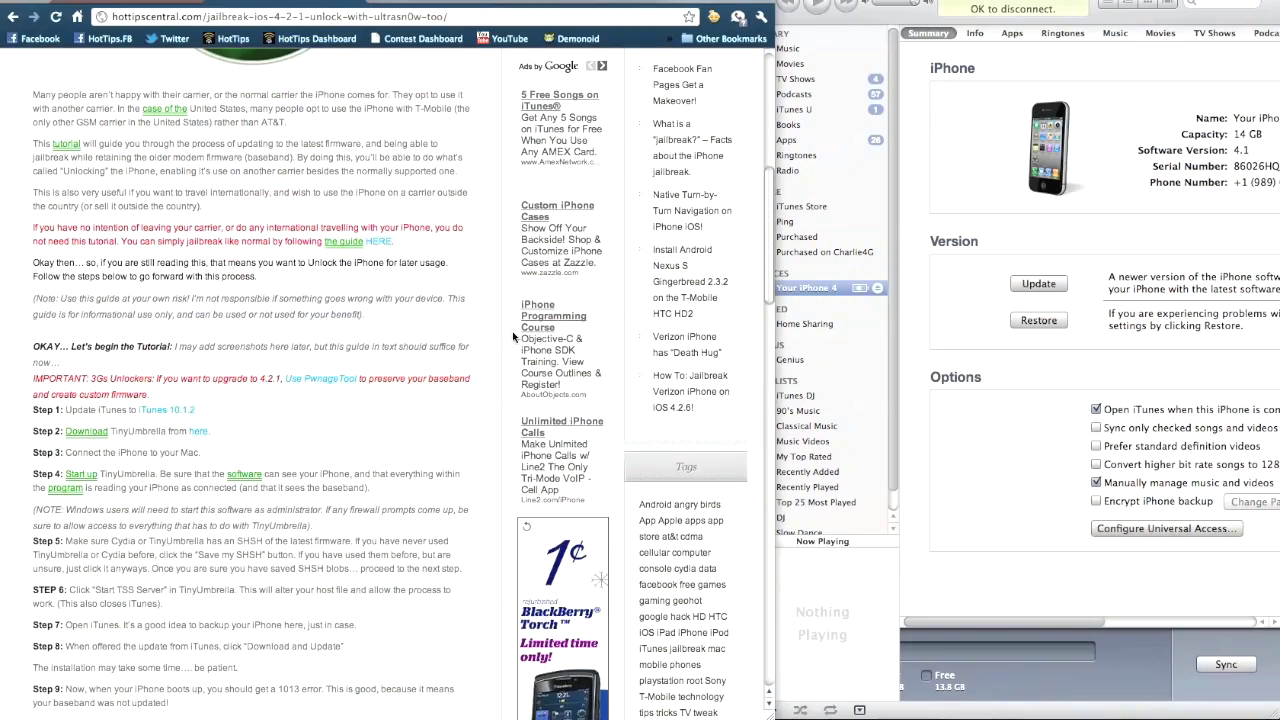
scroll(506, 337, up, 7)
scroll(506, 337, down, 5)
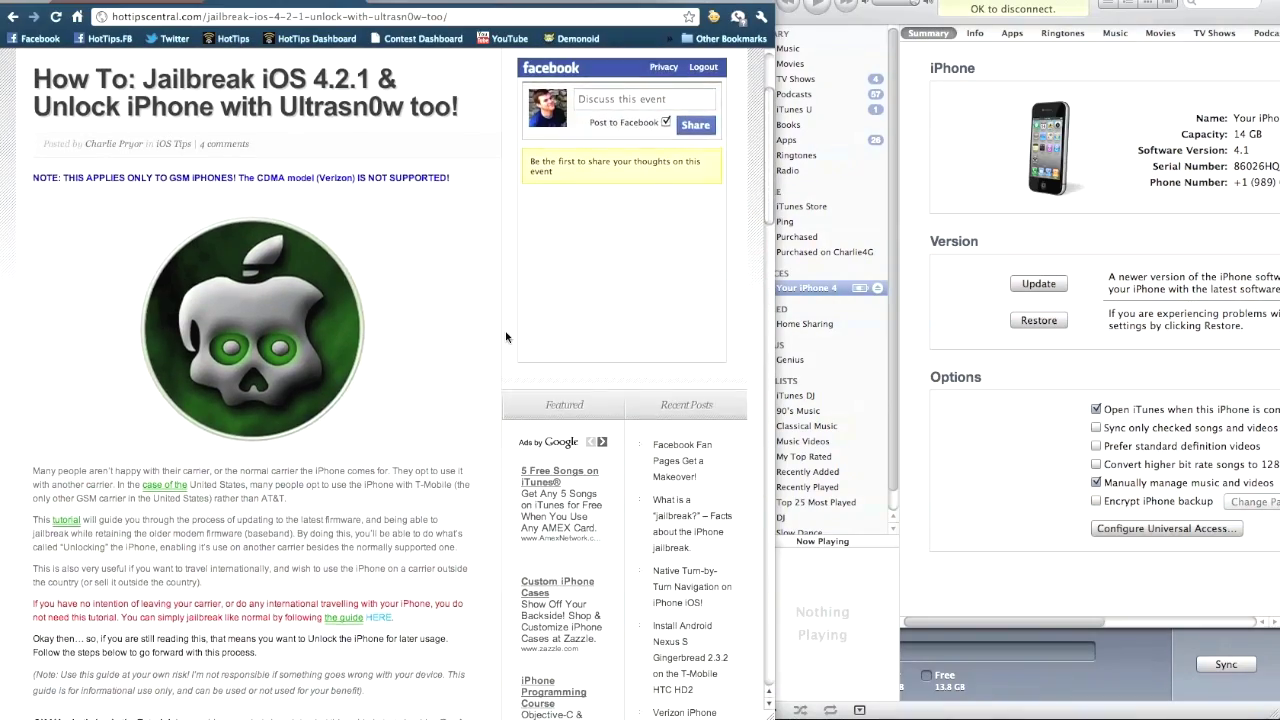
scroll(506, 337, down, 3)
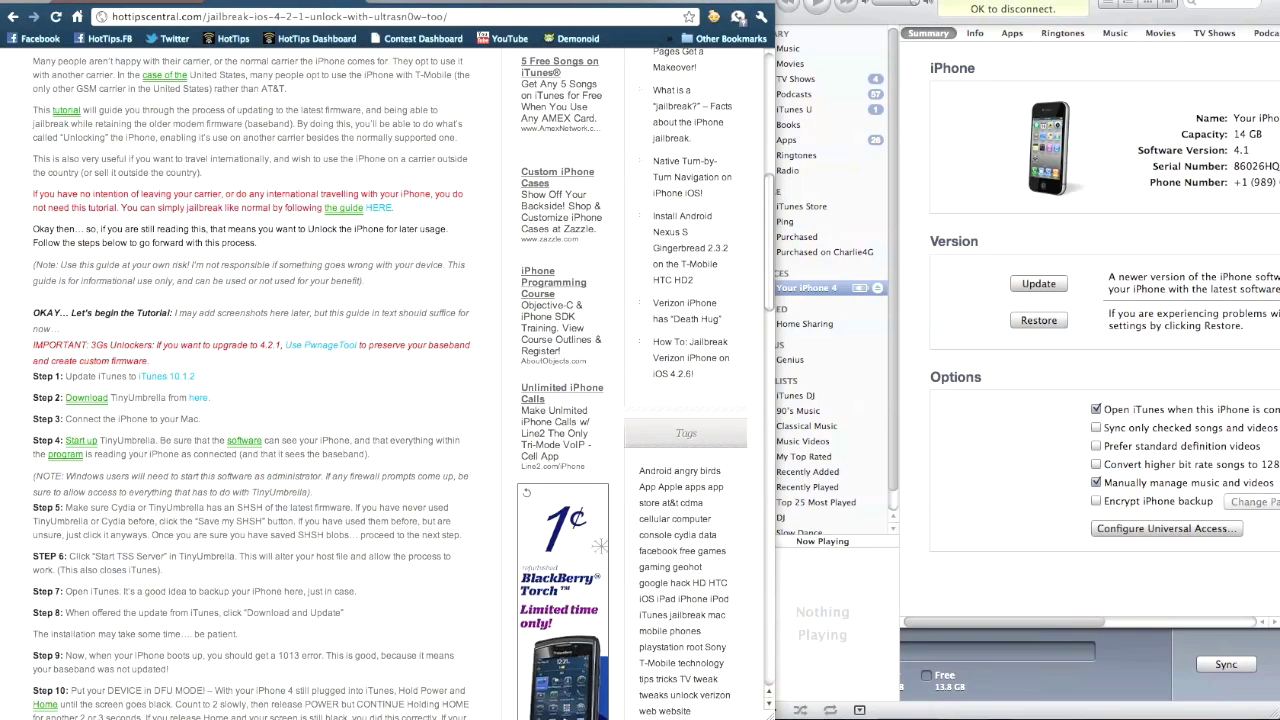
Switch over to the iTunes iPhone summary, then bring the Chrome jailbreak tutorial back to the front
key(super+Tab)
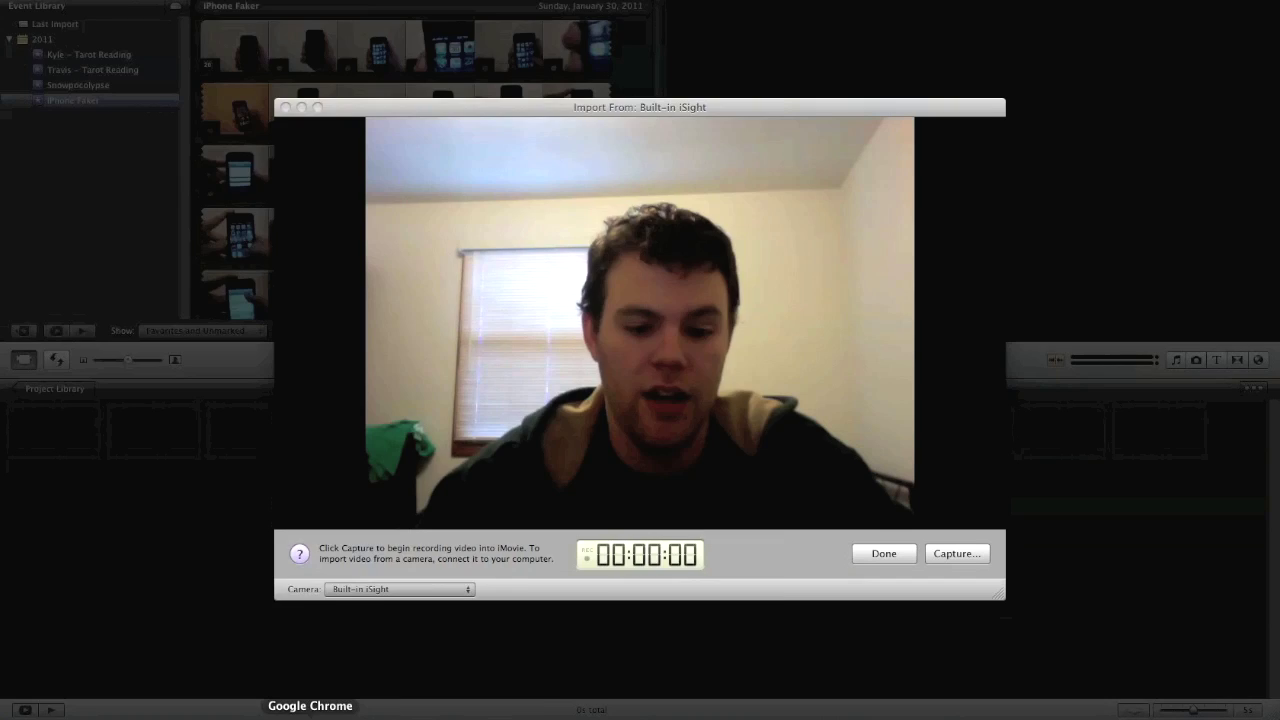
click(310, 712)
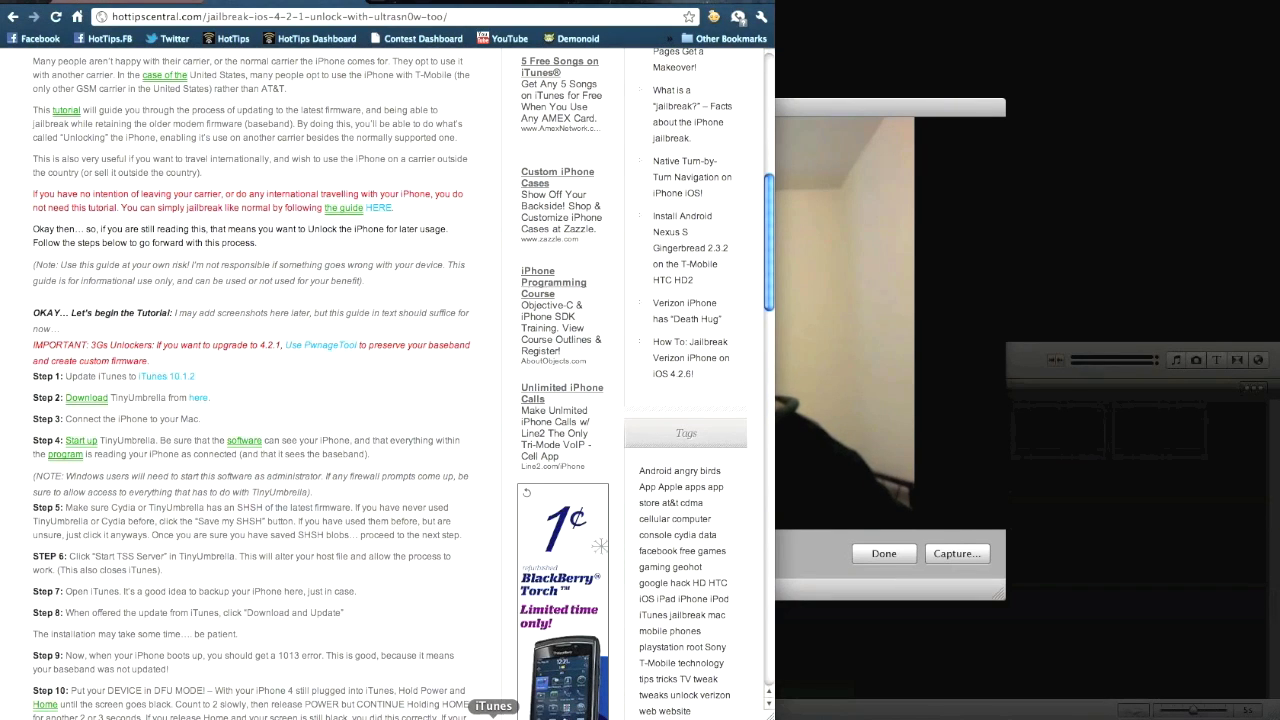
Glance at iTunes, return to the Chrome tutorial, and scroll the article down to Step 1
click(520, 712)
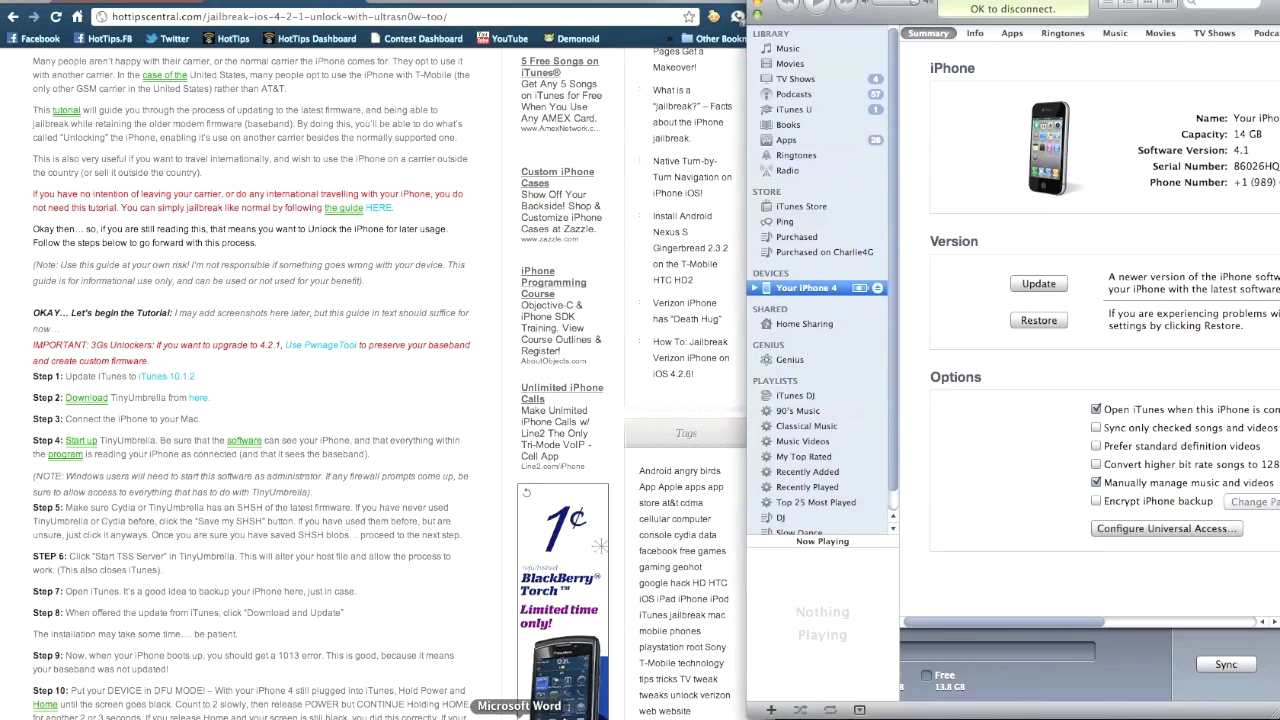
click(432, 258)
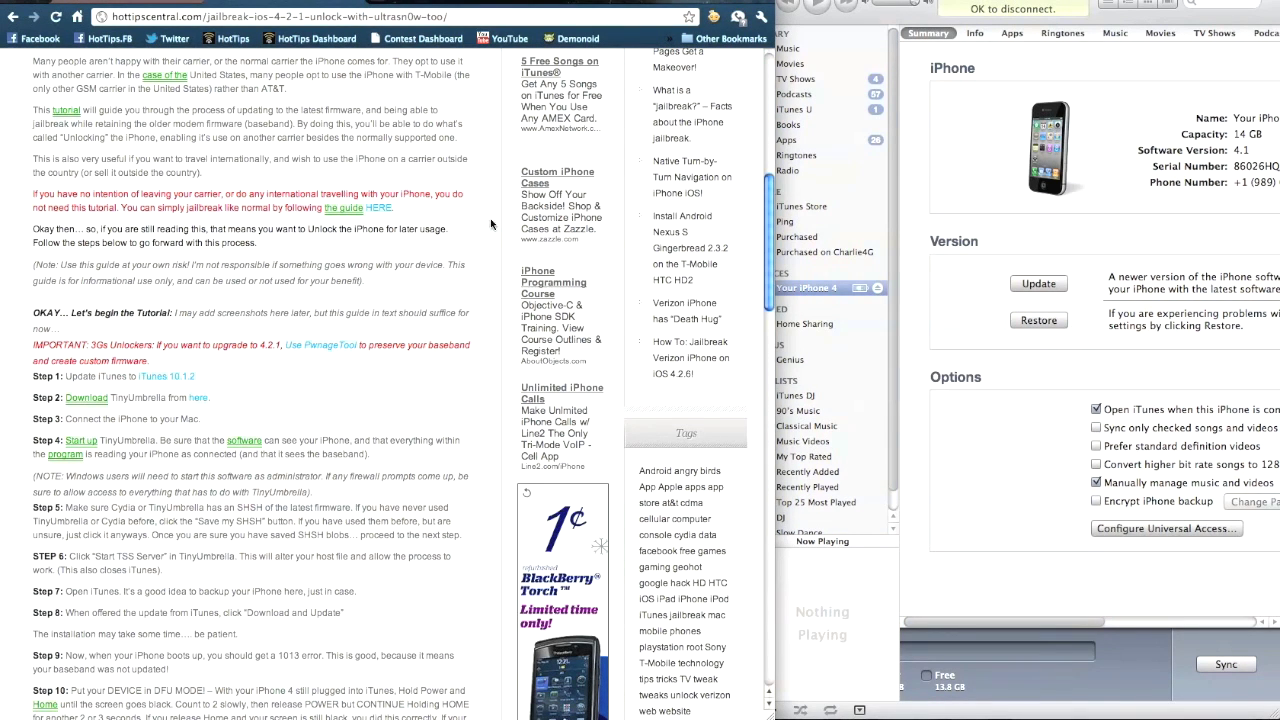
scroll(408, 140, down, 5)
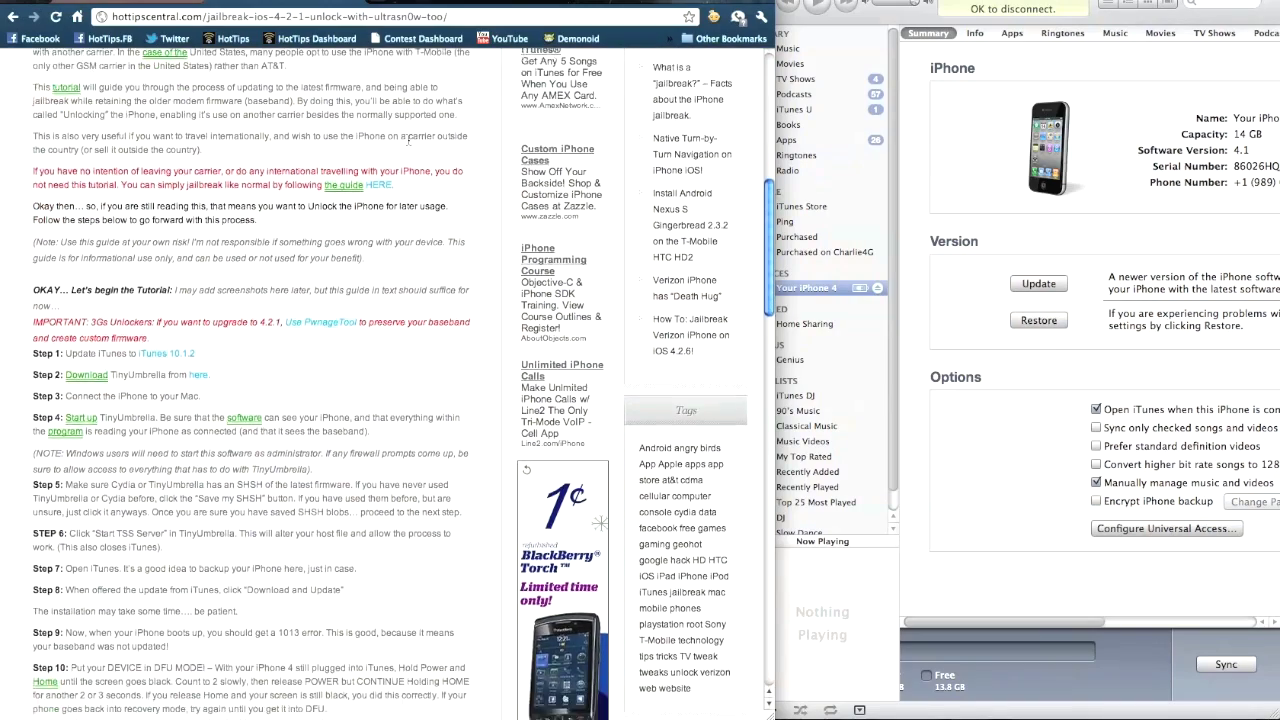
scroll(408, 140, down, 4)
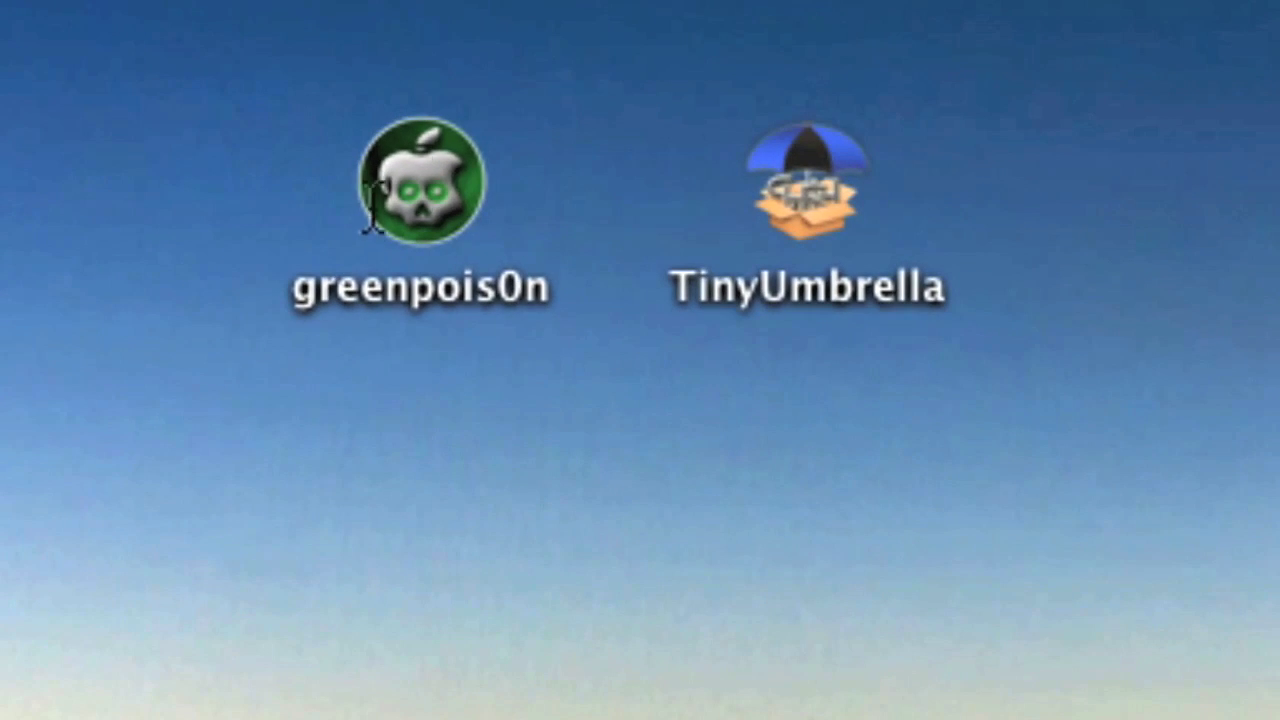
click(375, 205)
click(857, 250)
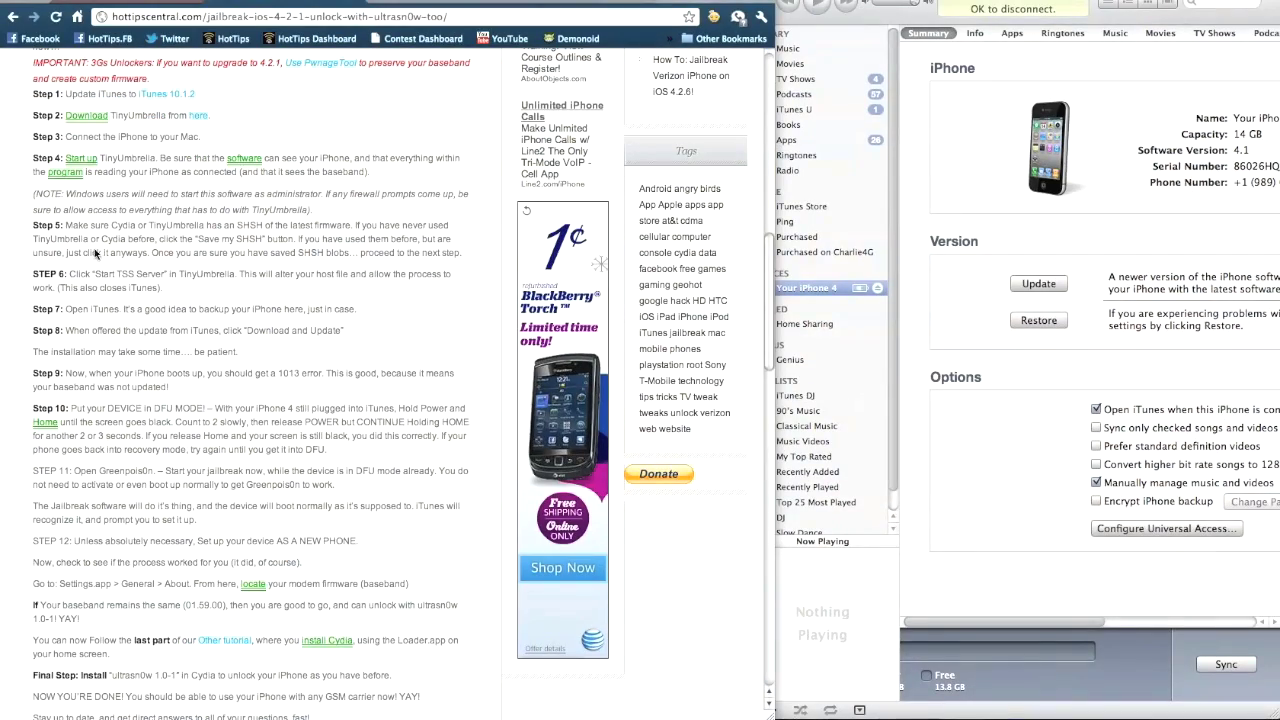
click(96, 253)
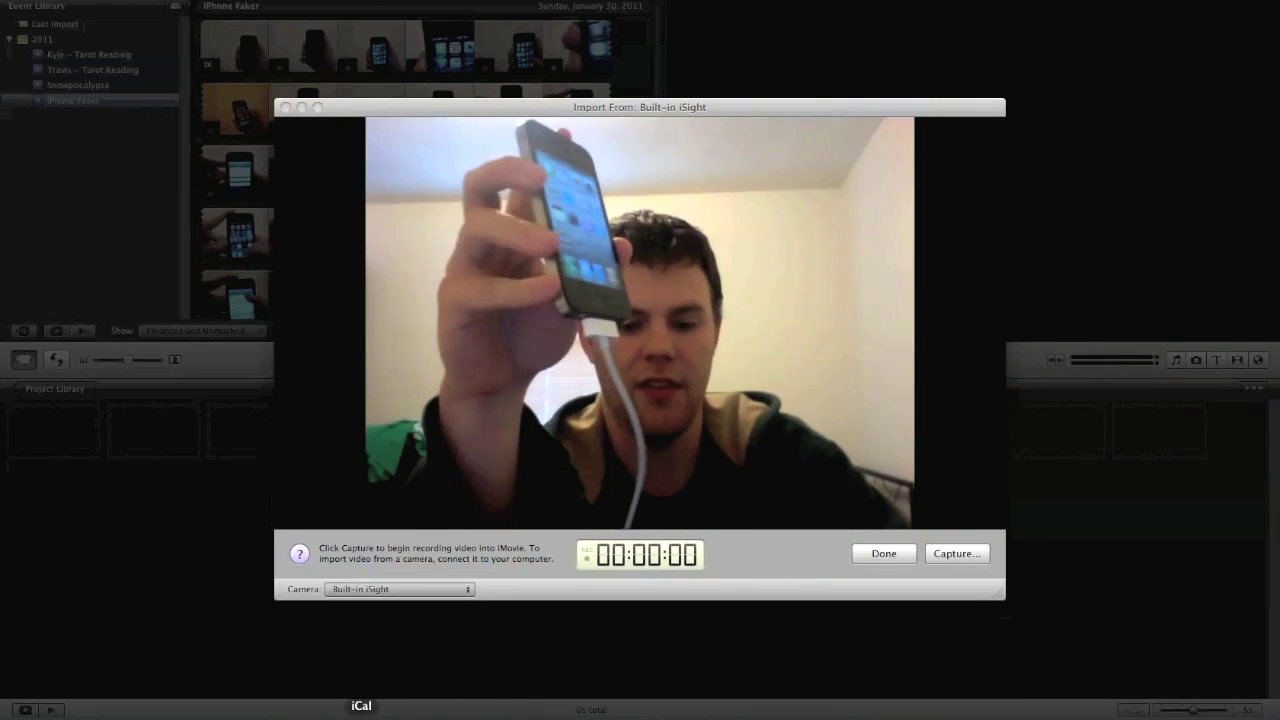
Bring iTunes and the Chrome guide in front of iMovie, then highlight Step 5 about saving SHSH
click(493, 712)
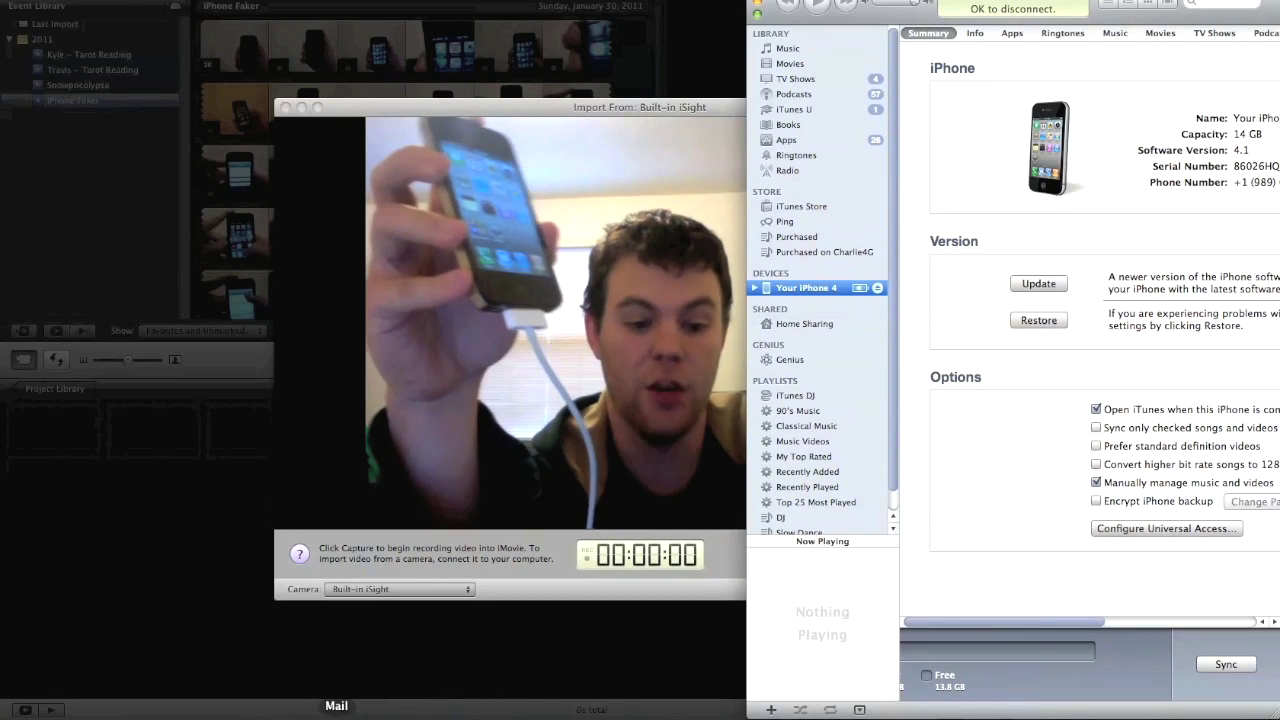
click(309, 714)
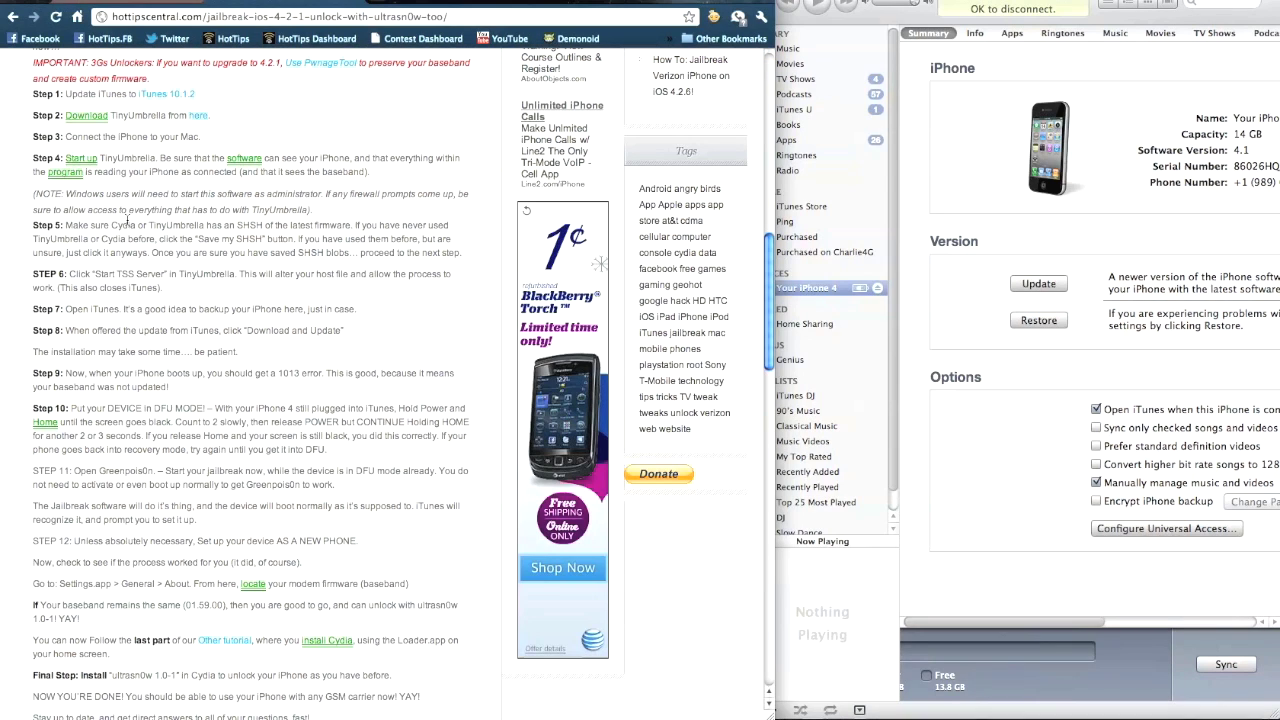
drag(37, 232, 304, 236)
Deselect the Step 5 text and launch TinyUmbrella from the desktop after checking the Applications stack
click(304, 236)
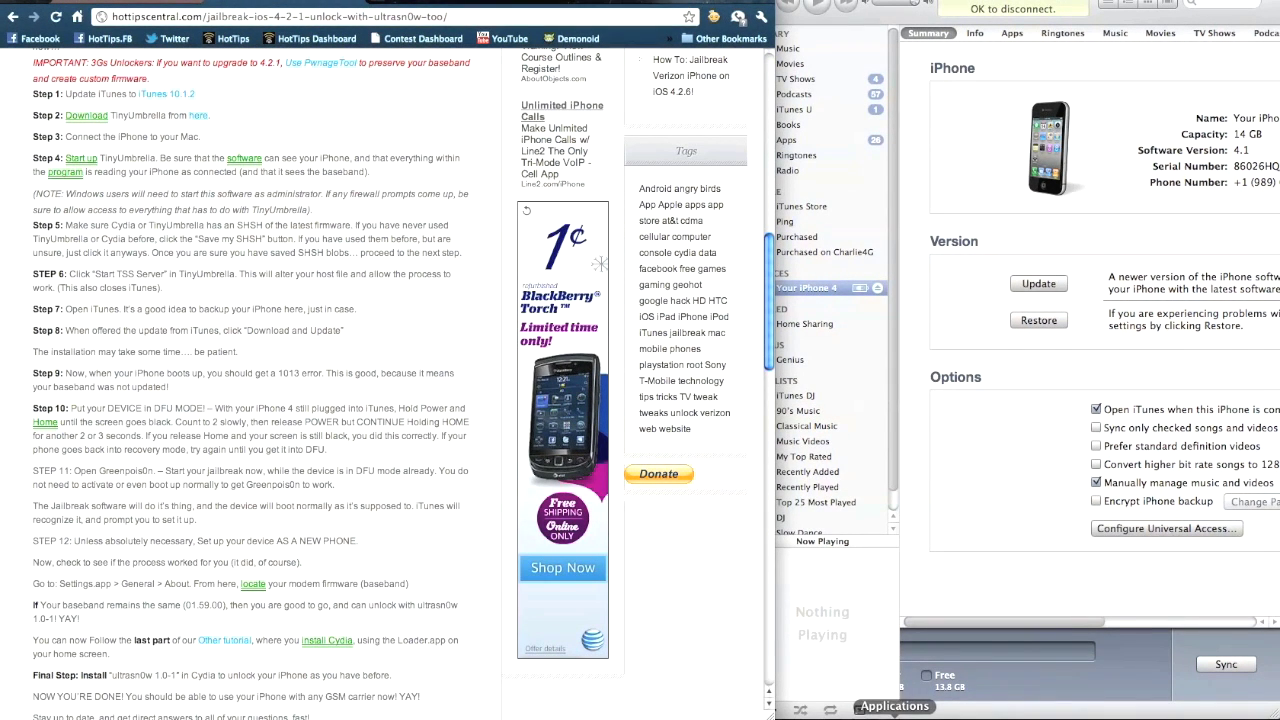
click(894, 712)
click(894, 712)
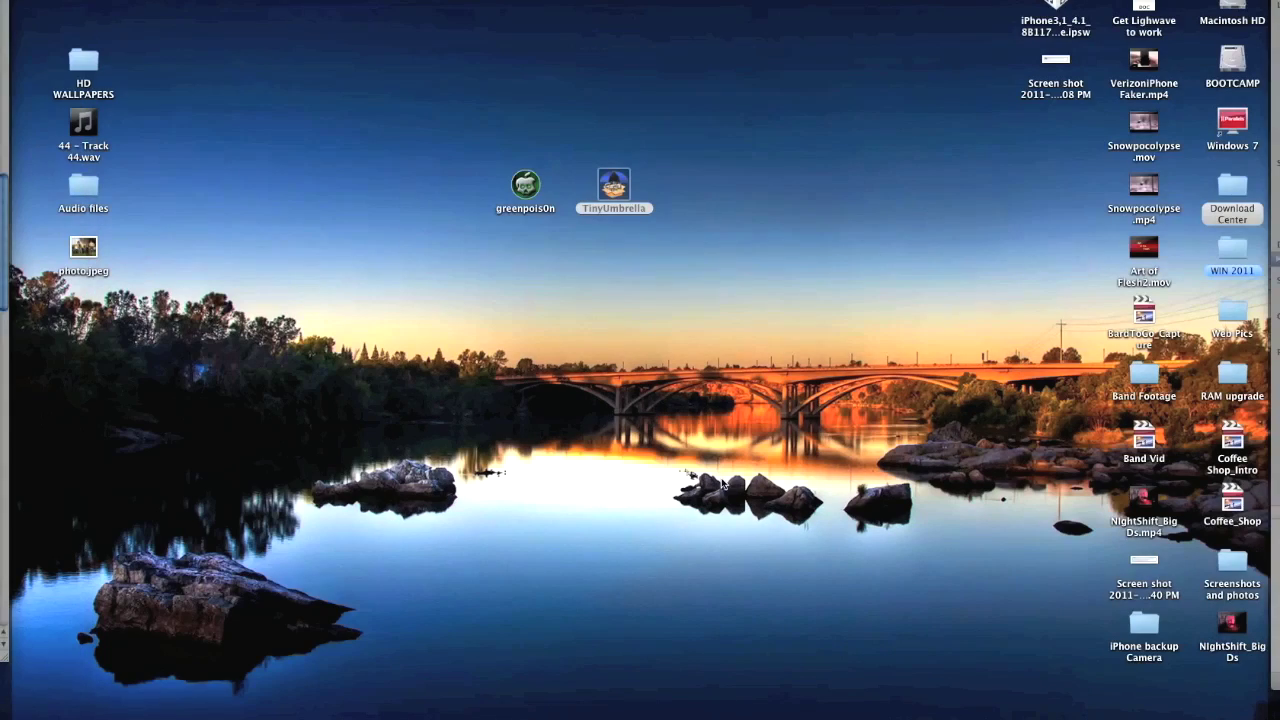
click(608, 183)
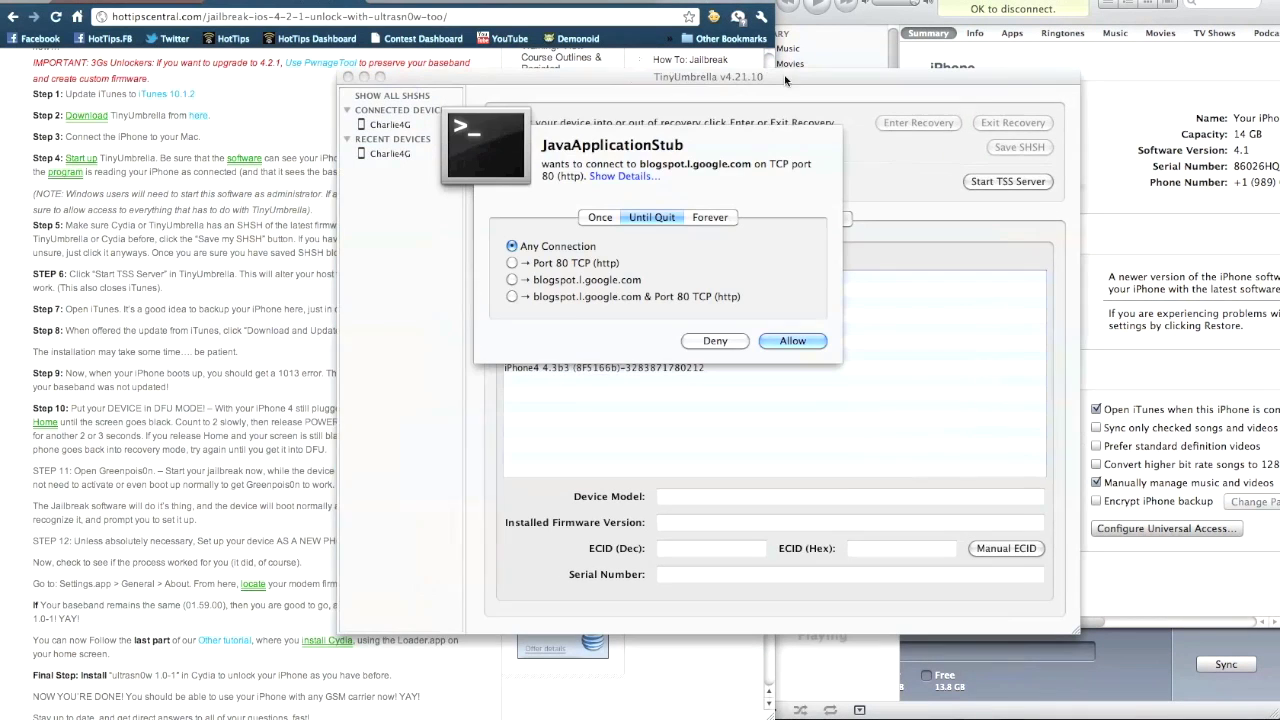
Allow TinyUmbrella's connection Forever and load Charlie4G's saved SHSHs, firmware 4.1 and baseband details
click(718, 216)
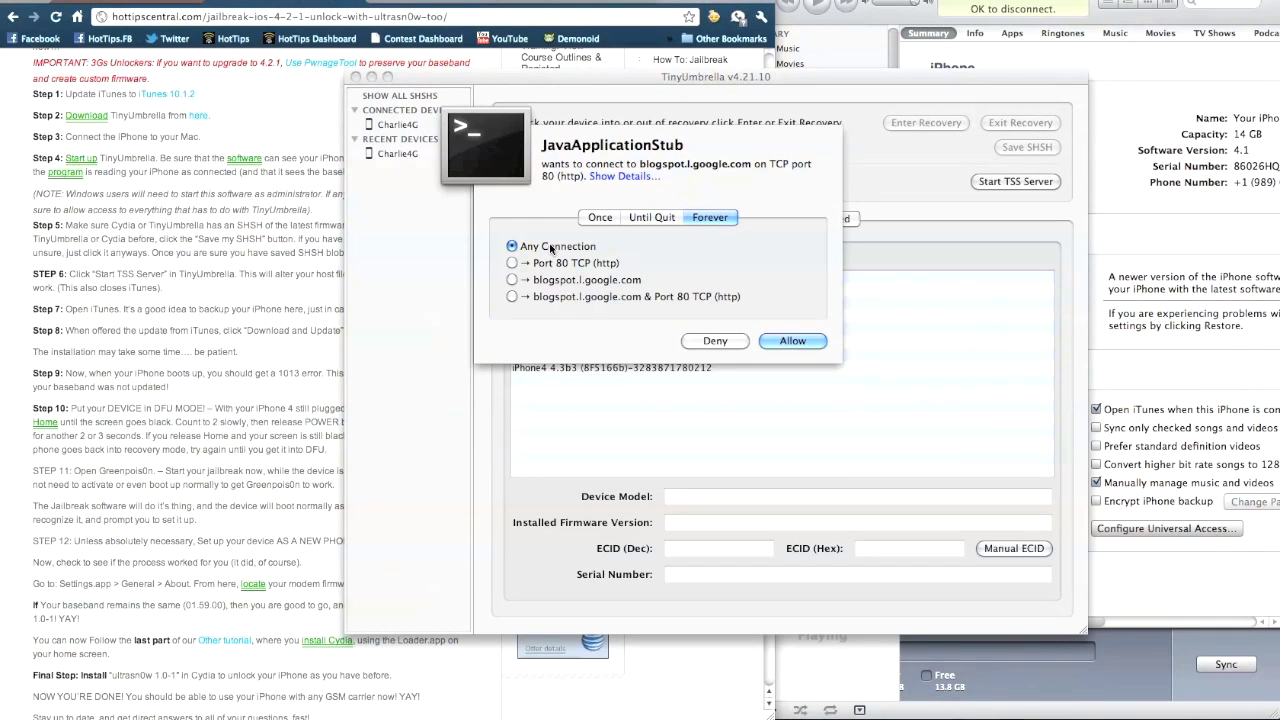
click(793, 341)
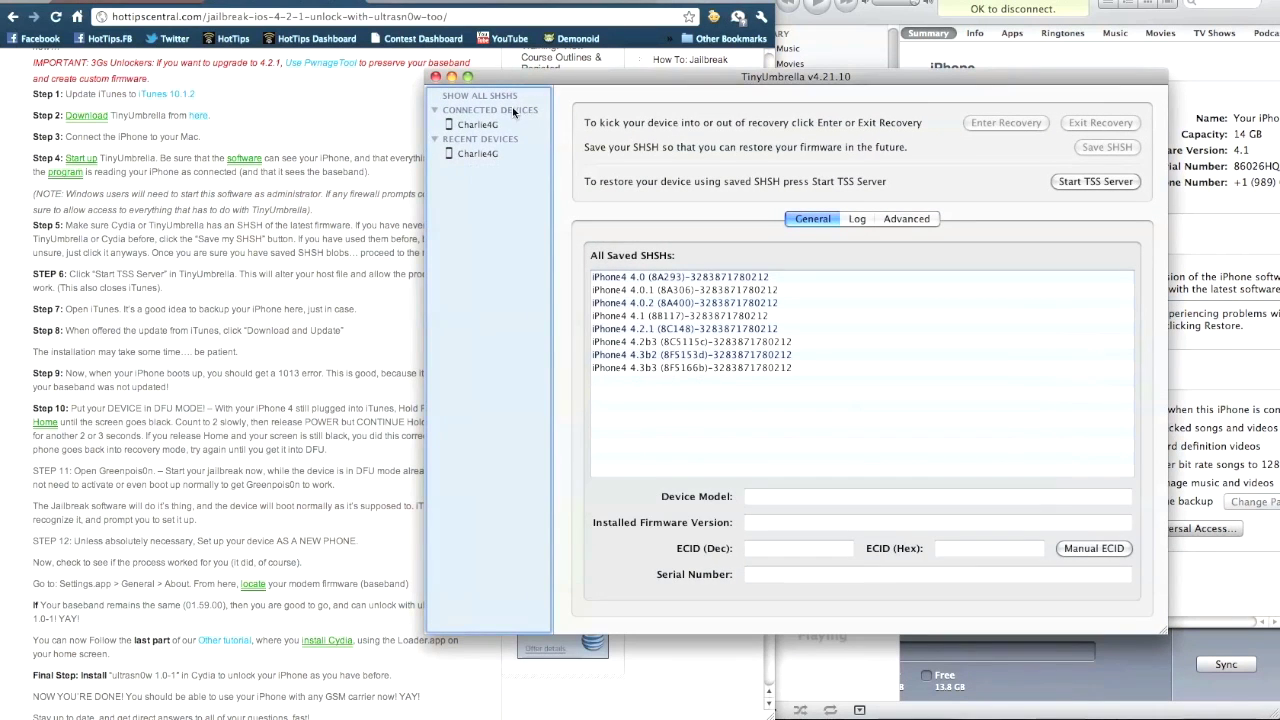
click(495, 125)
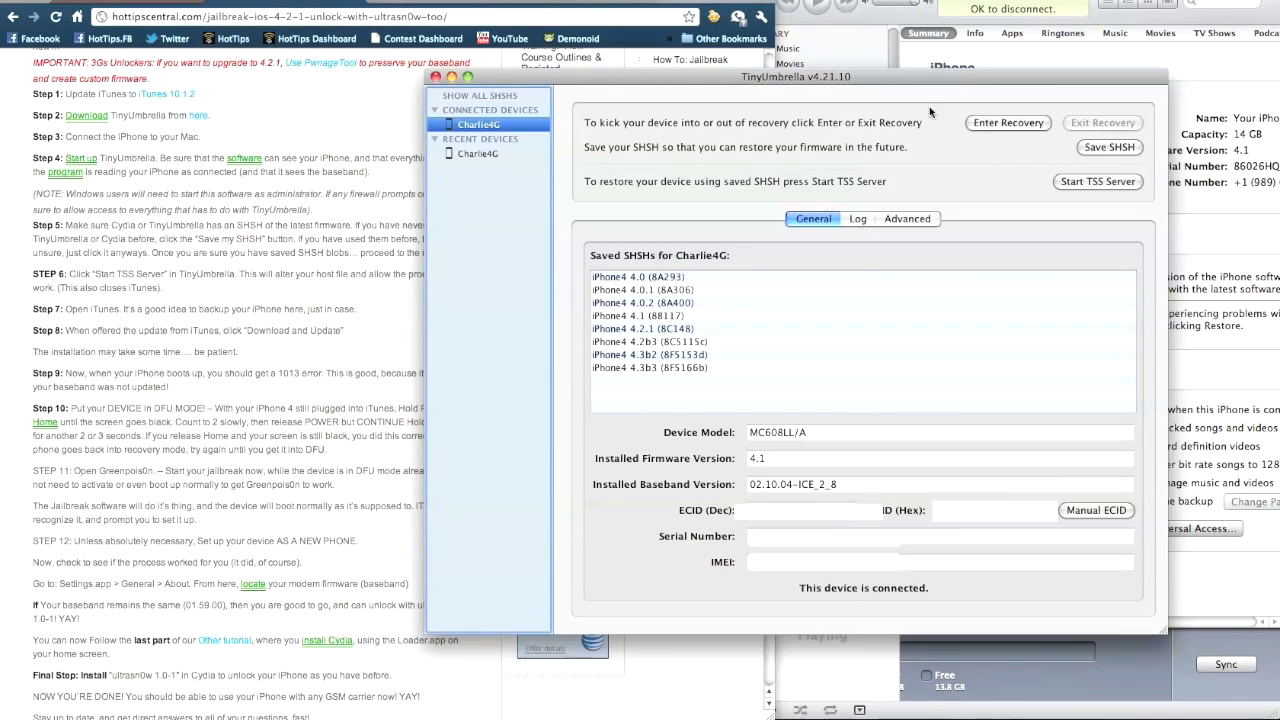
Start TinyUmbrella's TSS server, check its status log, then minimize the TinyUmbrella window
drag(977, 80, 1003, 79)
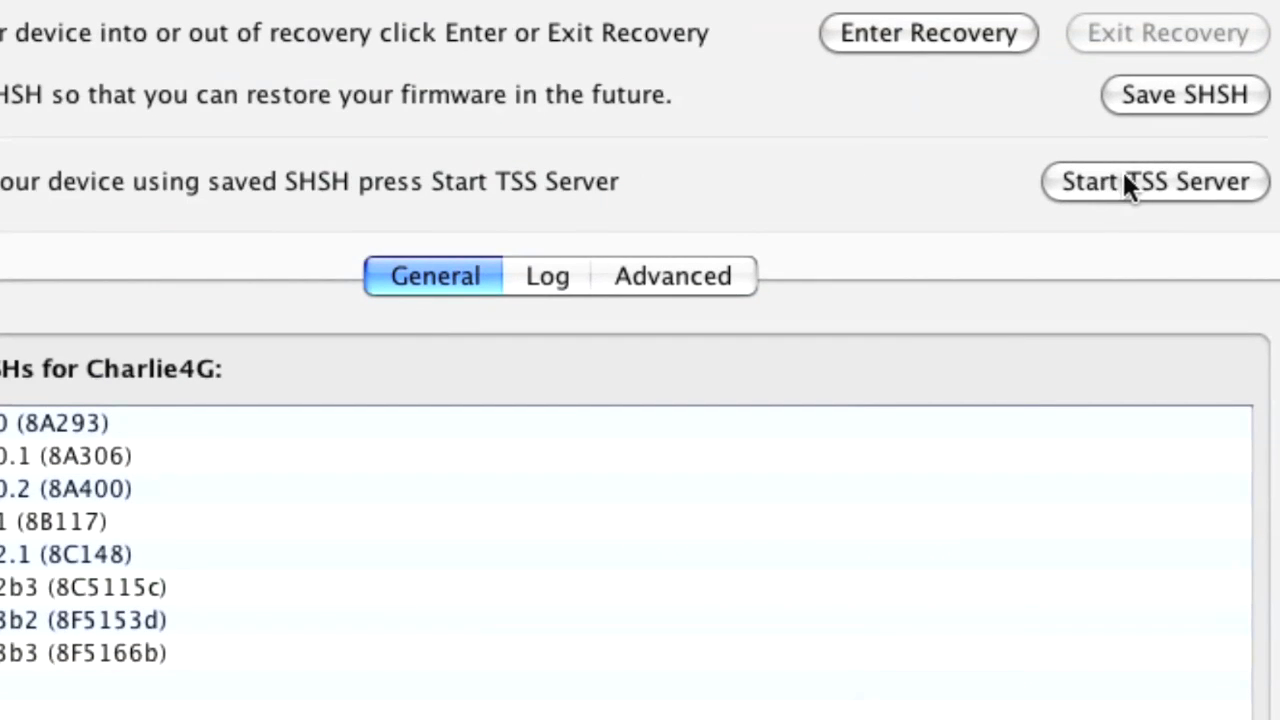
click(1172, 179)
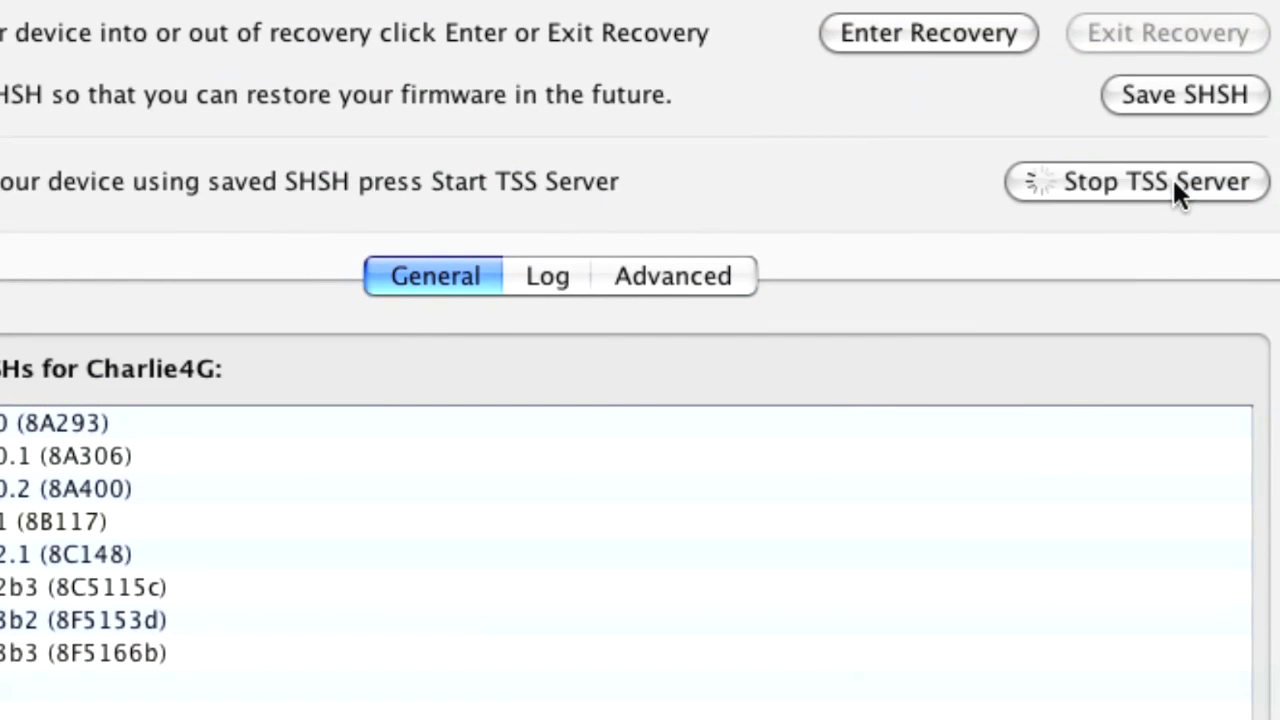
click(566, 274)
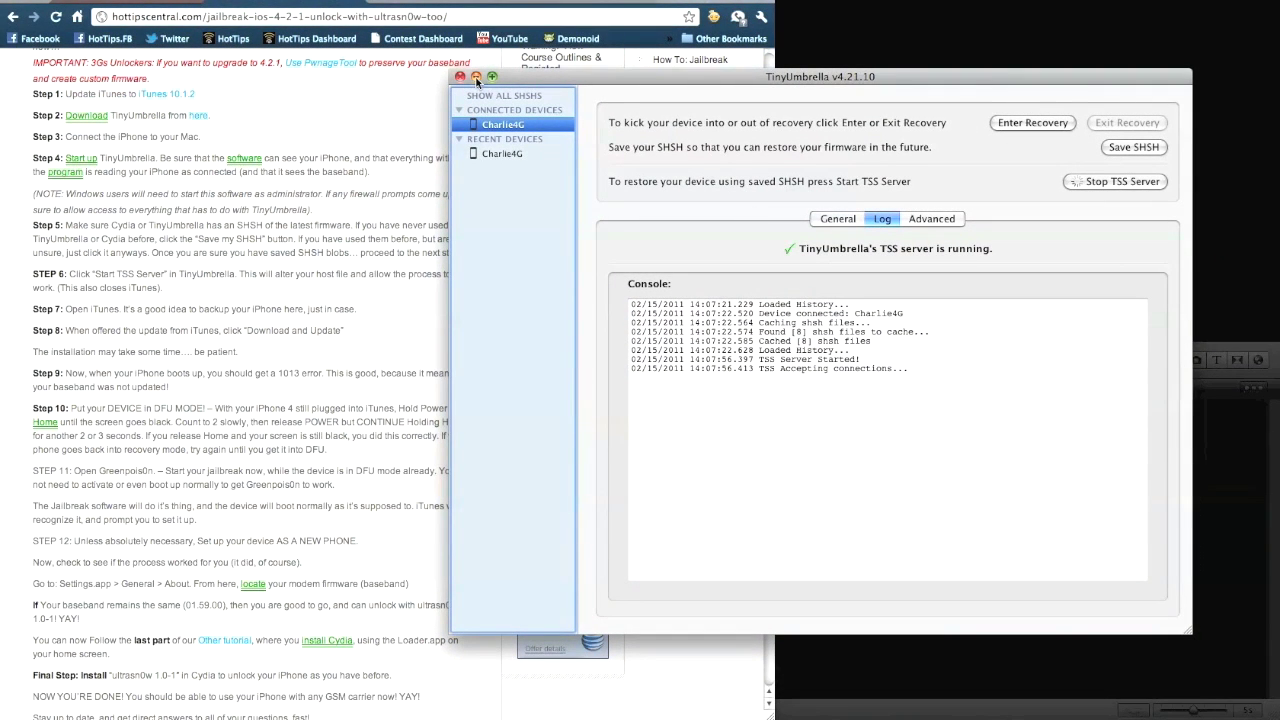
click(476, 77)
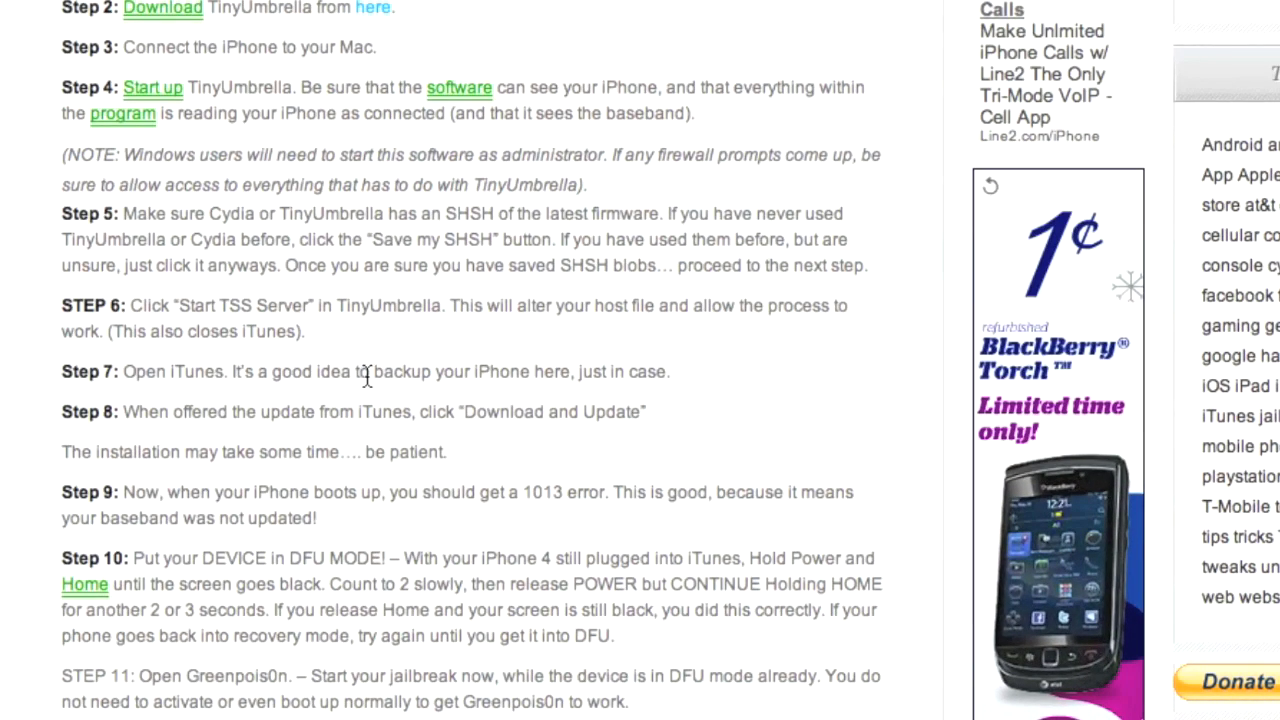
Highlight Step 7's backup advice in the guide, deselect it, and switch to iTunes
drag(366, 375, 520, 372)
click(522, 372)
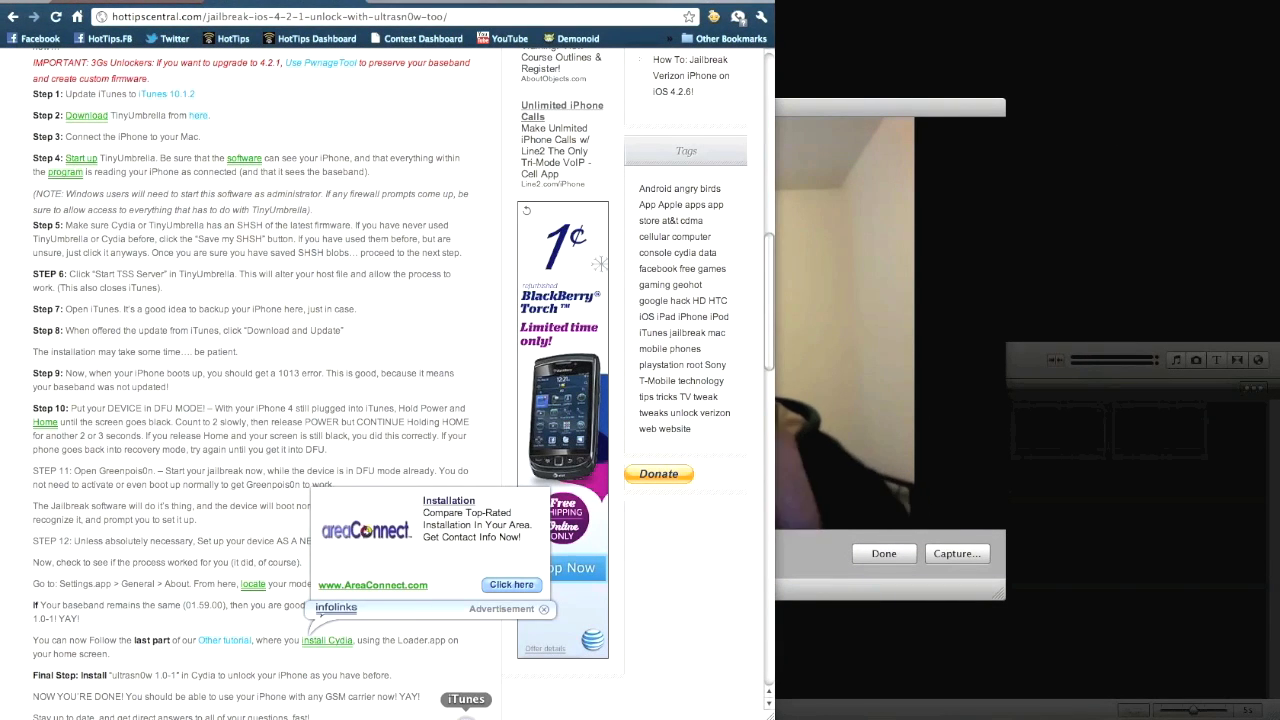
click(466, 716)
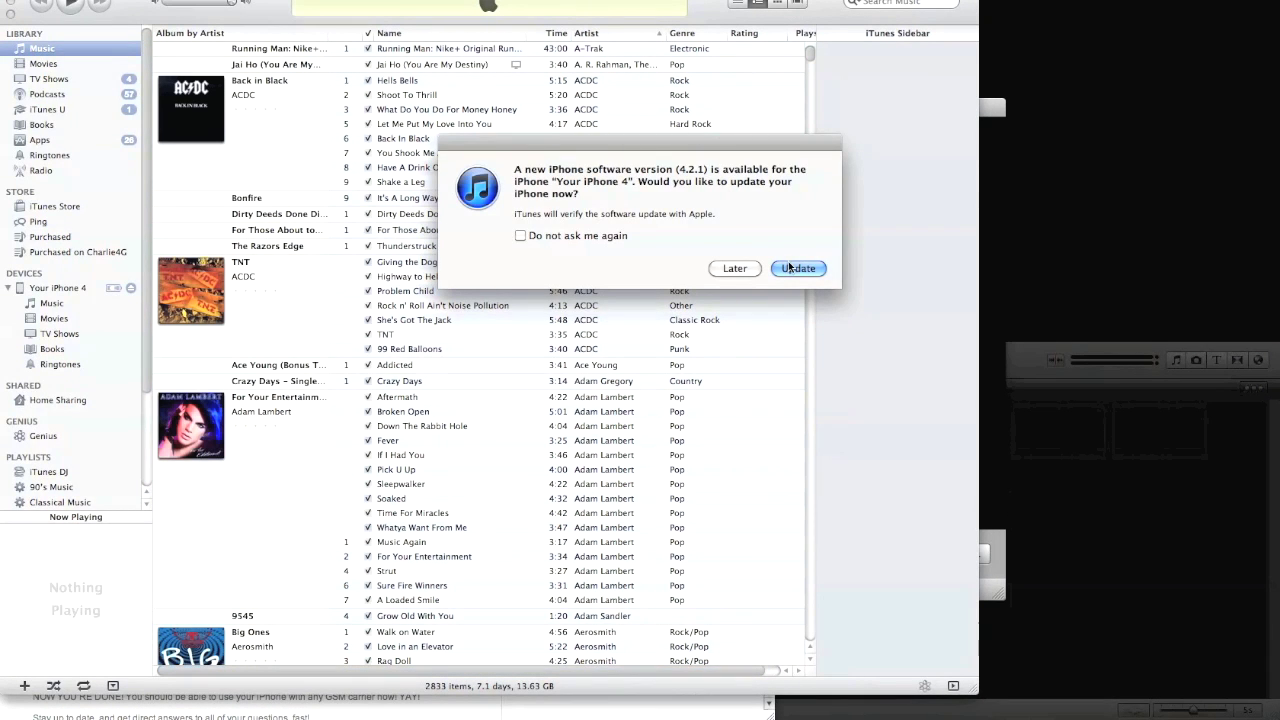
Move the 4.2.1 update prompt aside and highlight the guide's Step 8 update instruction
drag(673, 144, 635, 156)
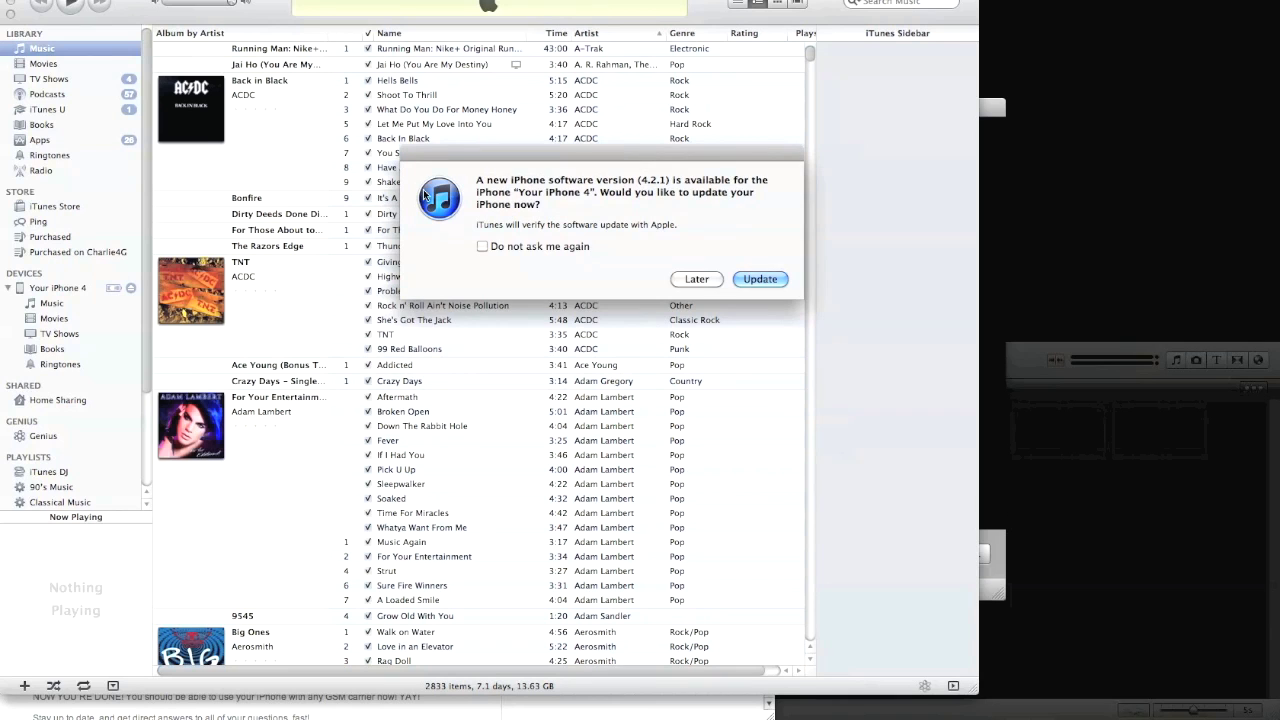
click(295, 712)
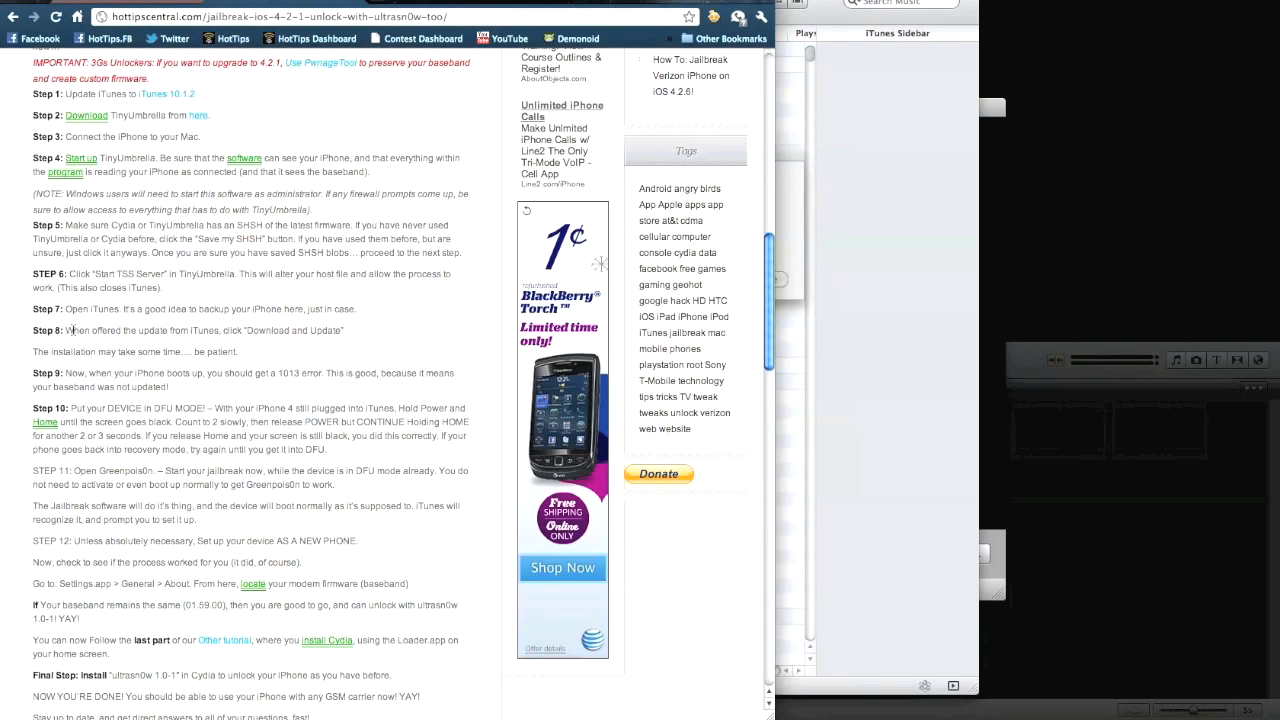
drag(74, 331, 212, 334)
click(208, 338)
Restore TinyUmbrella to the lower right and accept the iPhone 4.2.1 software update
click(844, 246)
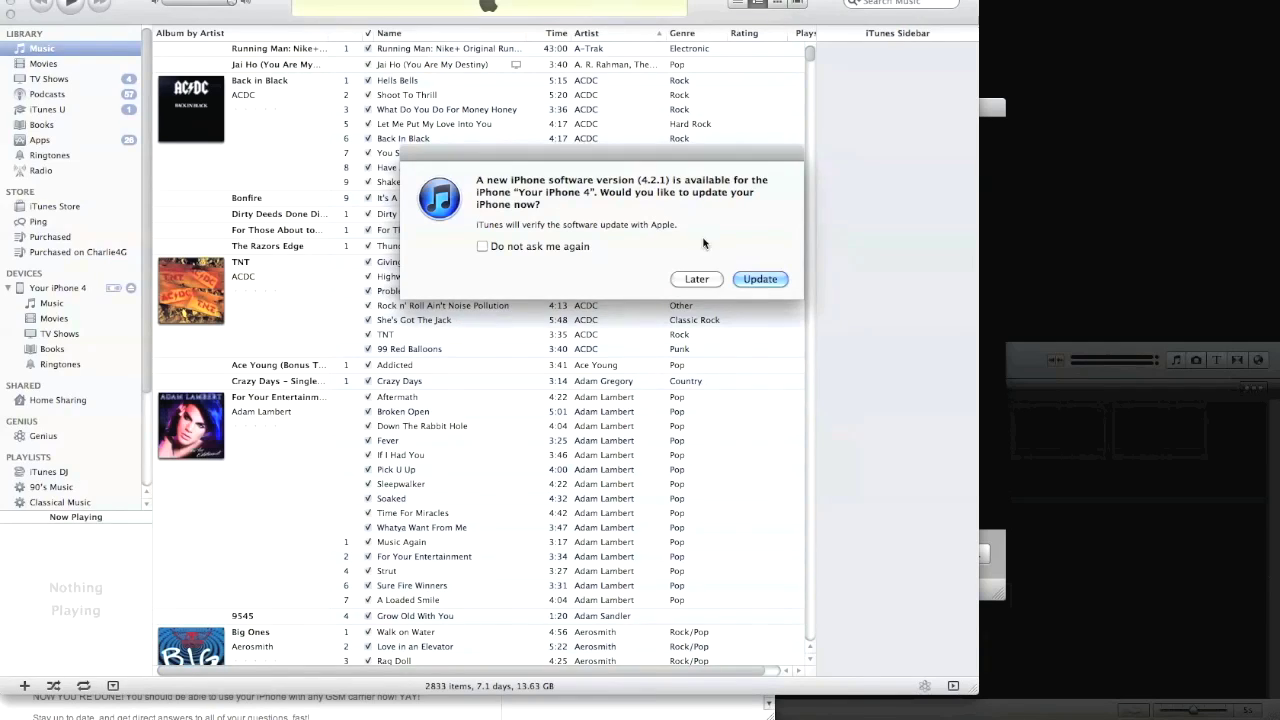
click(864, 714)
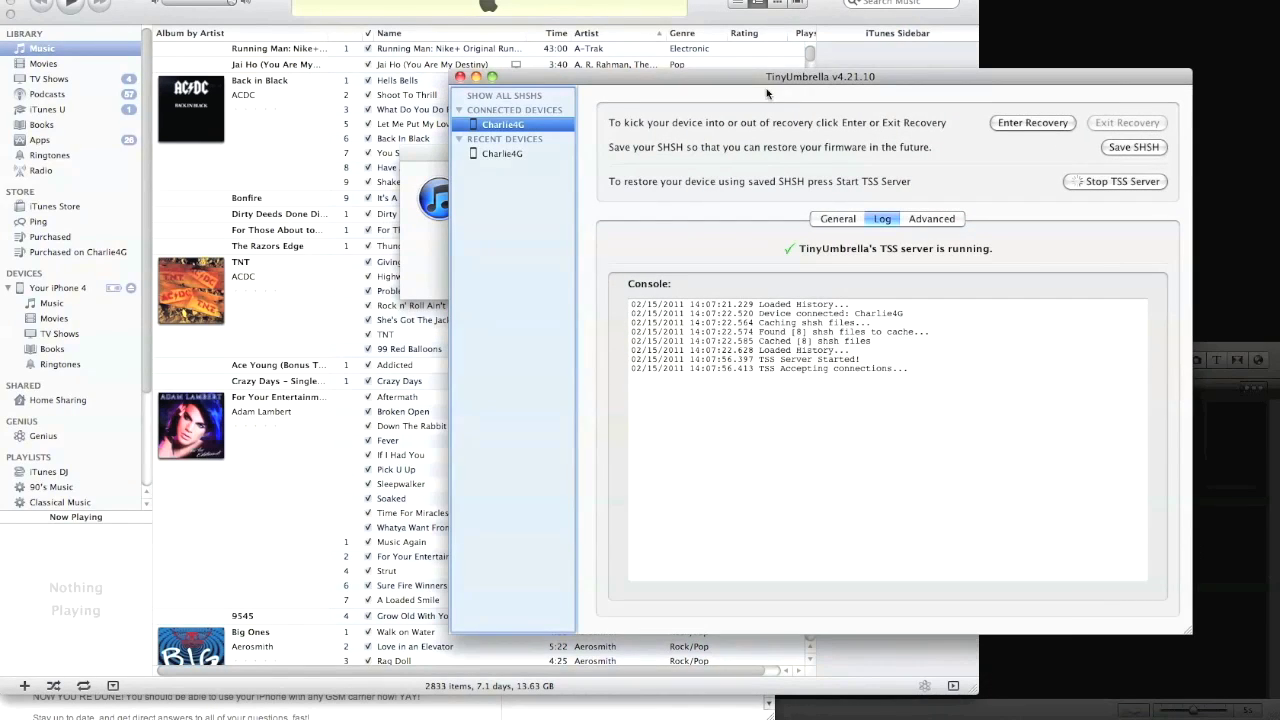
drag(762, 79, 866, 294)
click(723, 241)
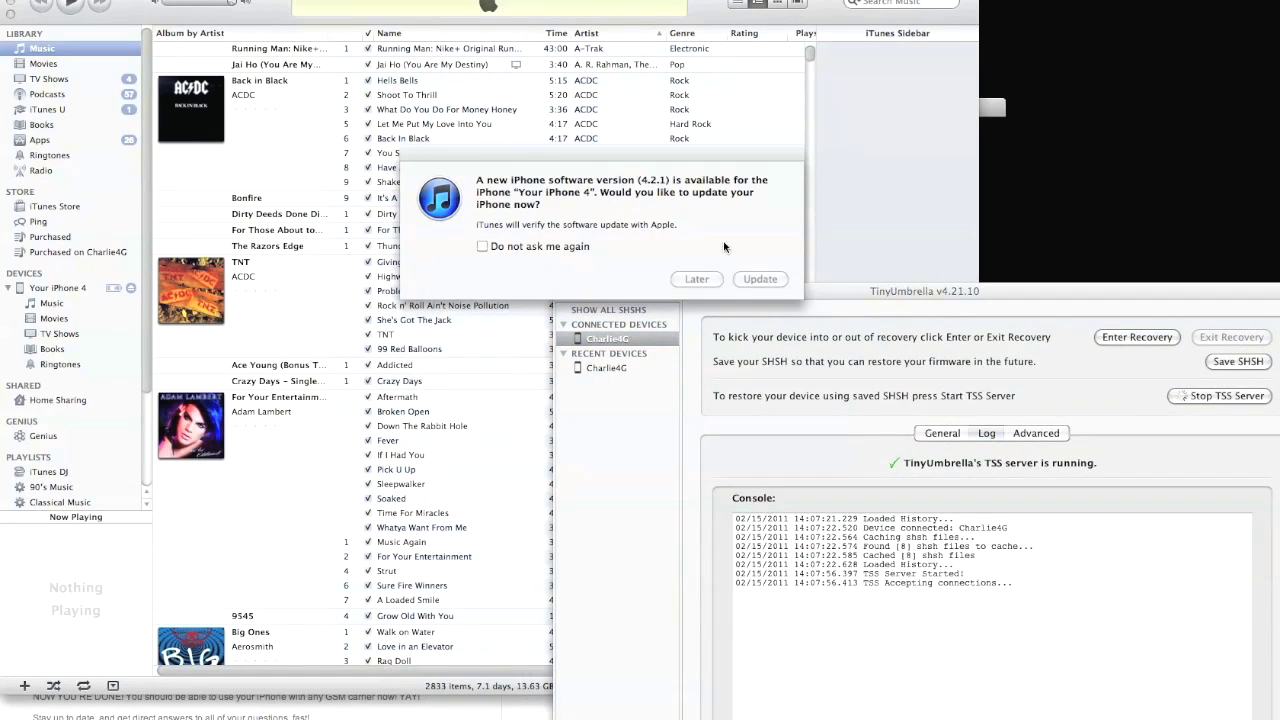
click(751, 281)
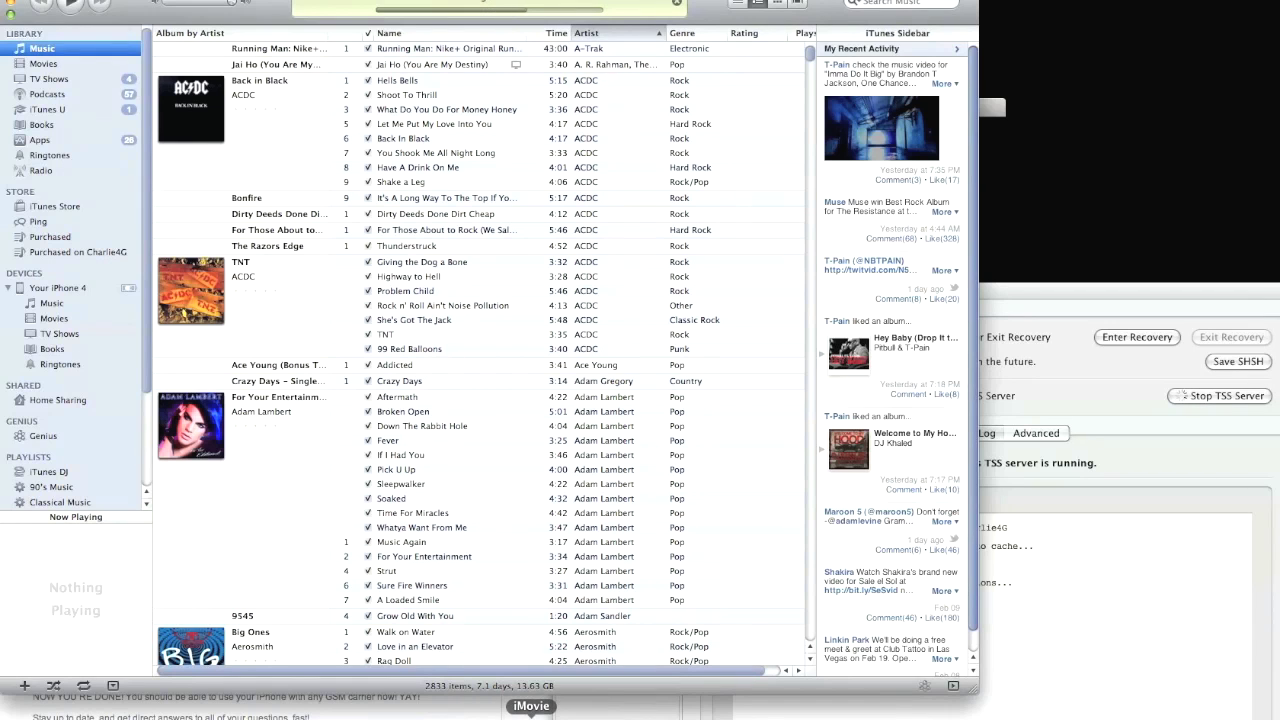
Narrow the iTunes window and shift it right to uncover the guide and camera view
drag(698, 1, 1138, 24)
drag(710, 30, 592, 14)
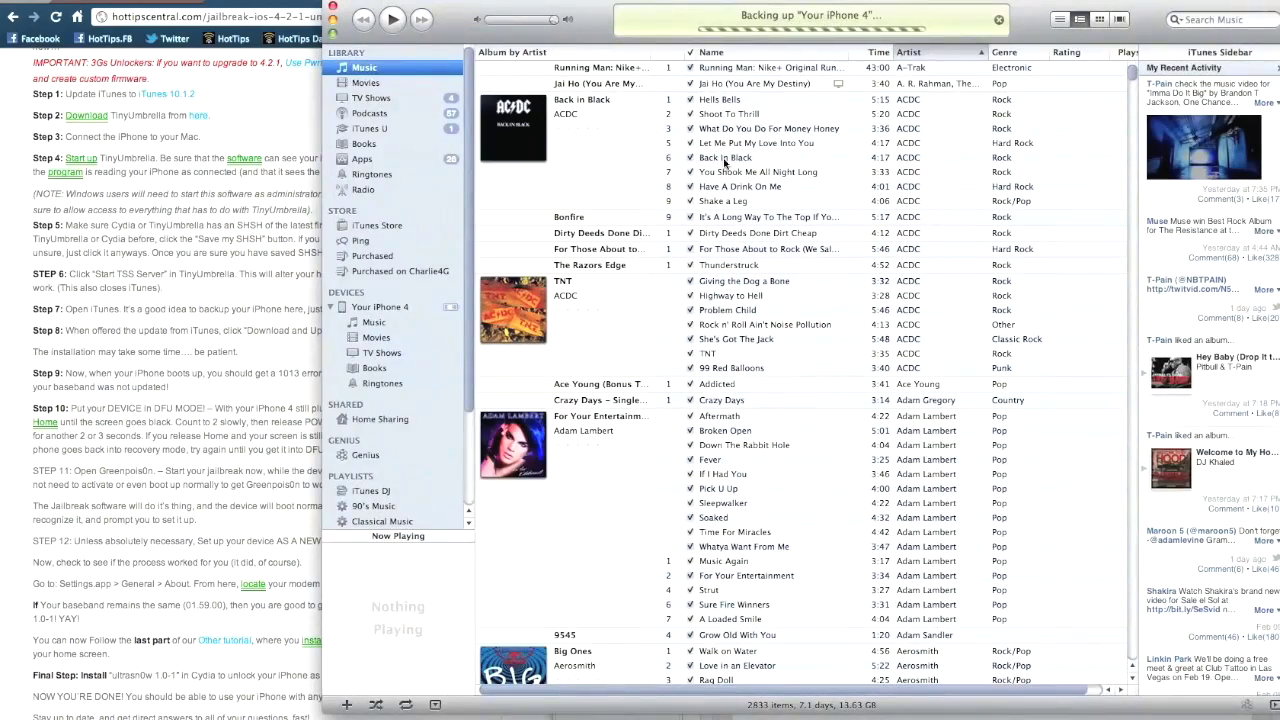
drag(1206, 710, 1148, 707)
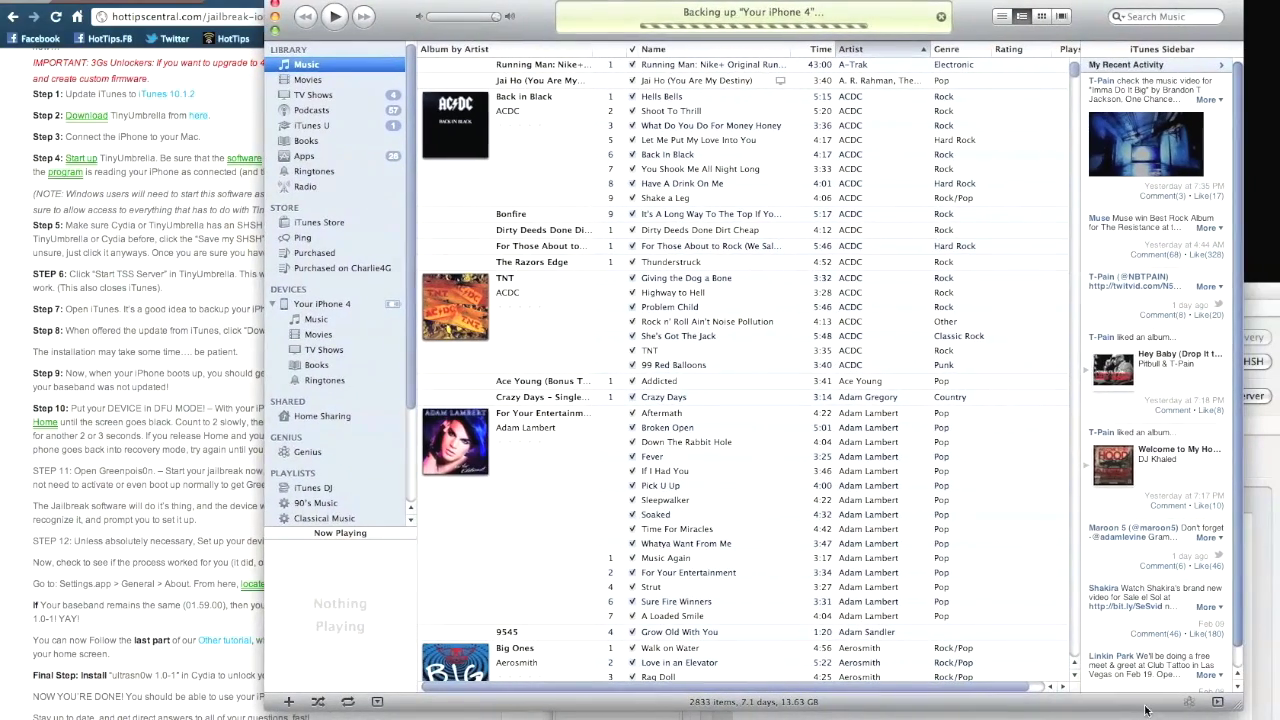
drag(1238, 709, 938, 714)
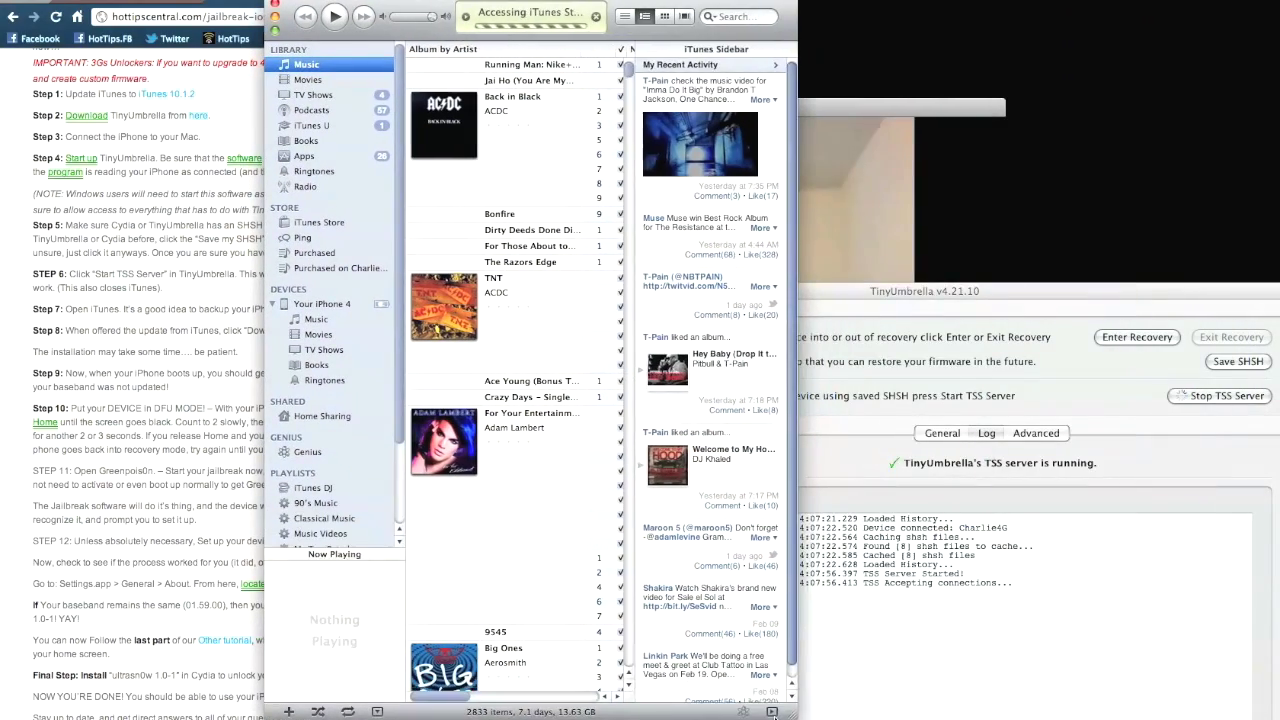
drag(730, 22, 1264, 4)
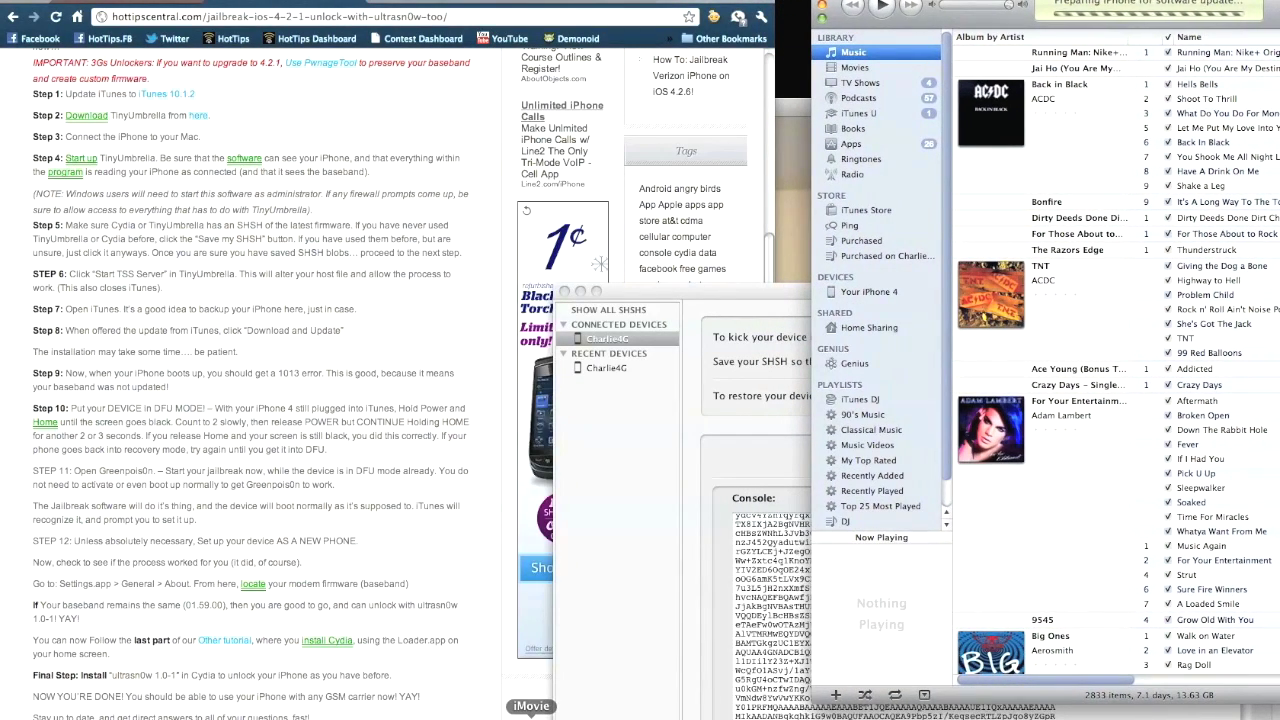
click(531, 714)
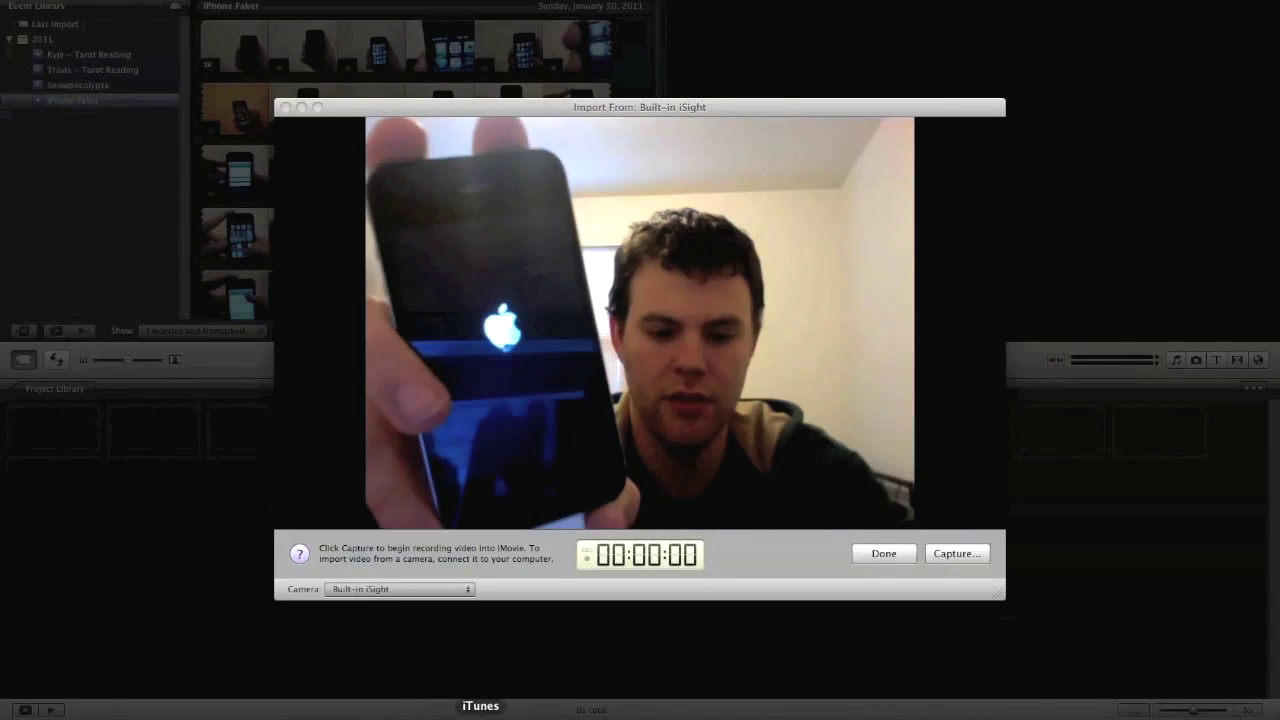
Drag iMovie's Built-in iSight preview window left so it sits beside iTunes
click(479, 714)
click(487, 108)
drag(487, 108, 359, 139)
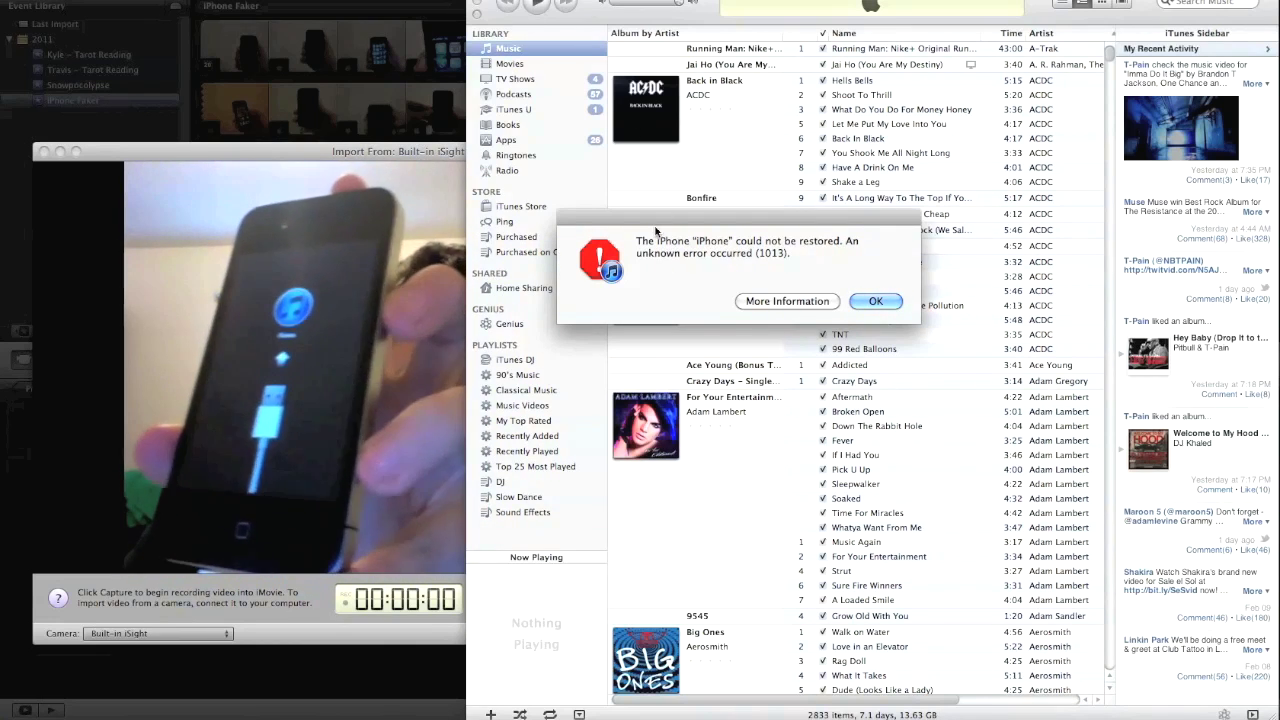
Move the iTunes error 1013 alert aside and bring the Chrome jailbreak guide to the front
drag(596, 220, 537, 168)
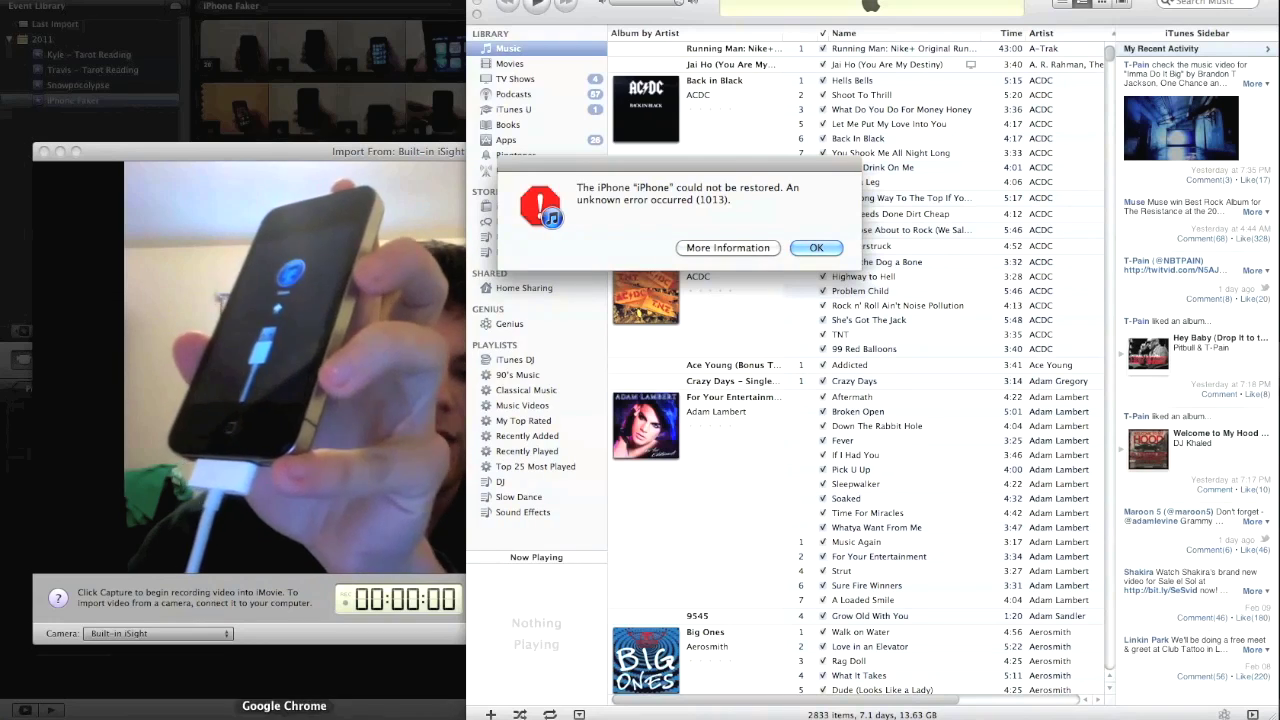
click(284, 714)
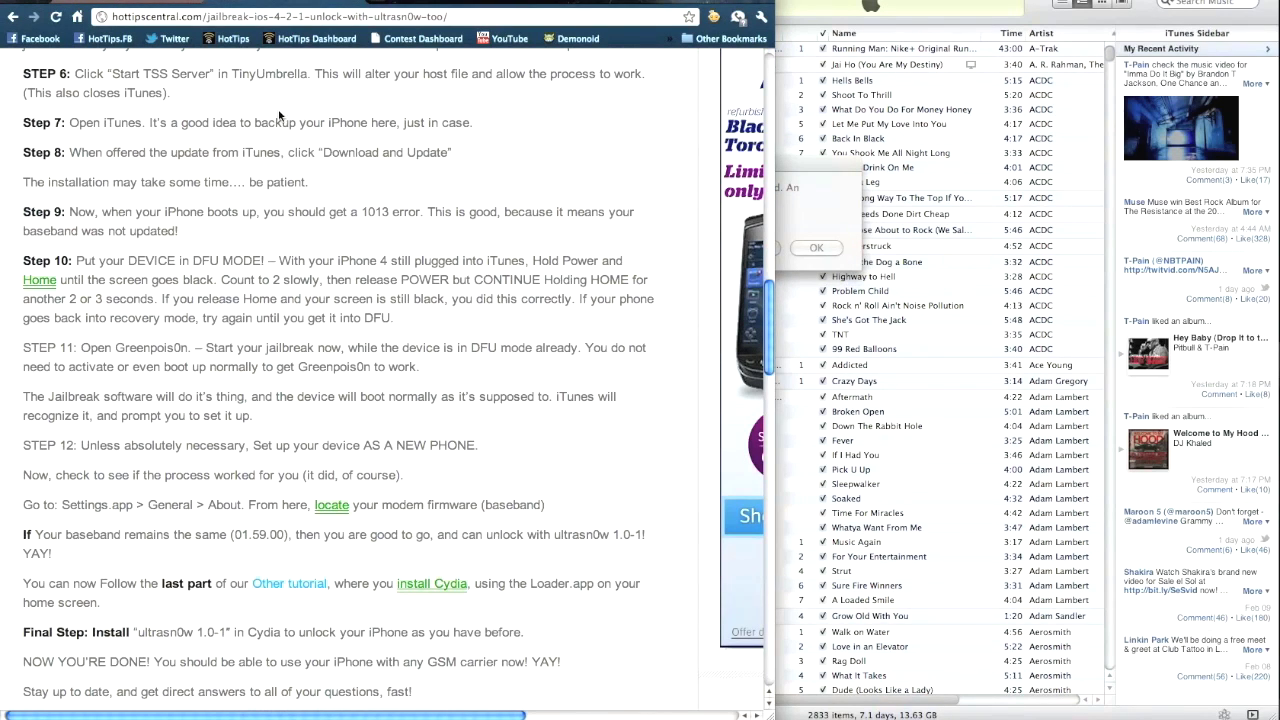
Read through the guide's Step 9 note about the expected 1013 error
drag(338, 212, 552, 227)
click(552, 227)
drag(66, 238, 178, 232)
click(133, 252)
Read through Step 10's DFU mode instructions, including when to release the power button
drag(73, 260, 280, 262)
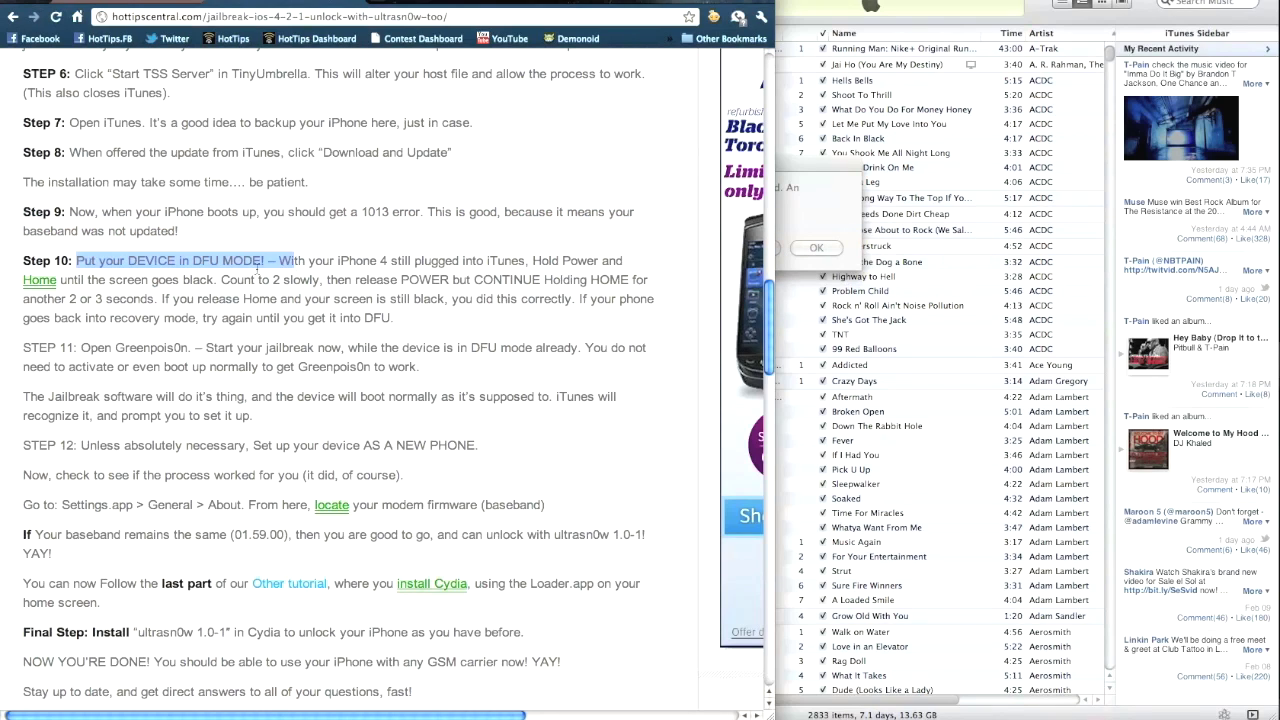
drag(176, 261, 340, 262)
click(340, 262)
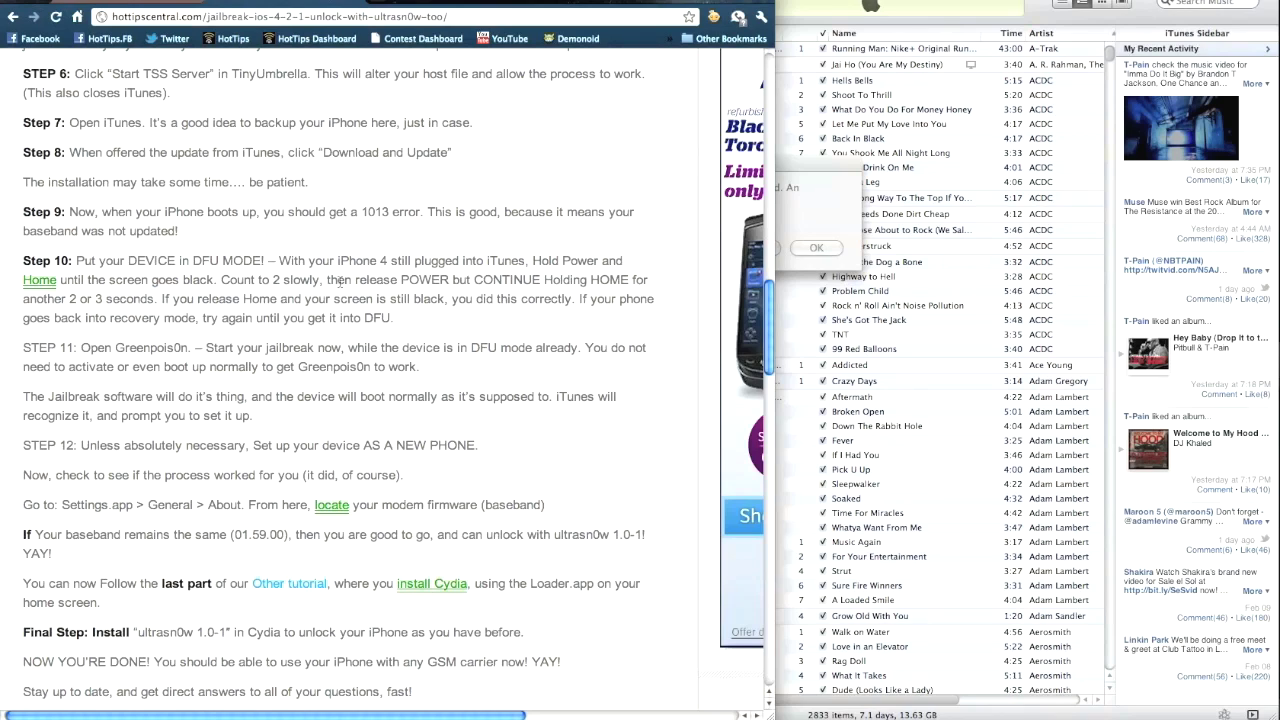
drag(366, 281, 540, 287)
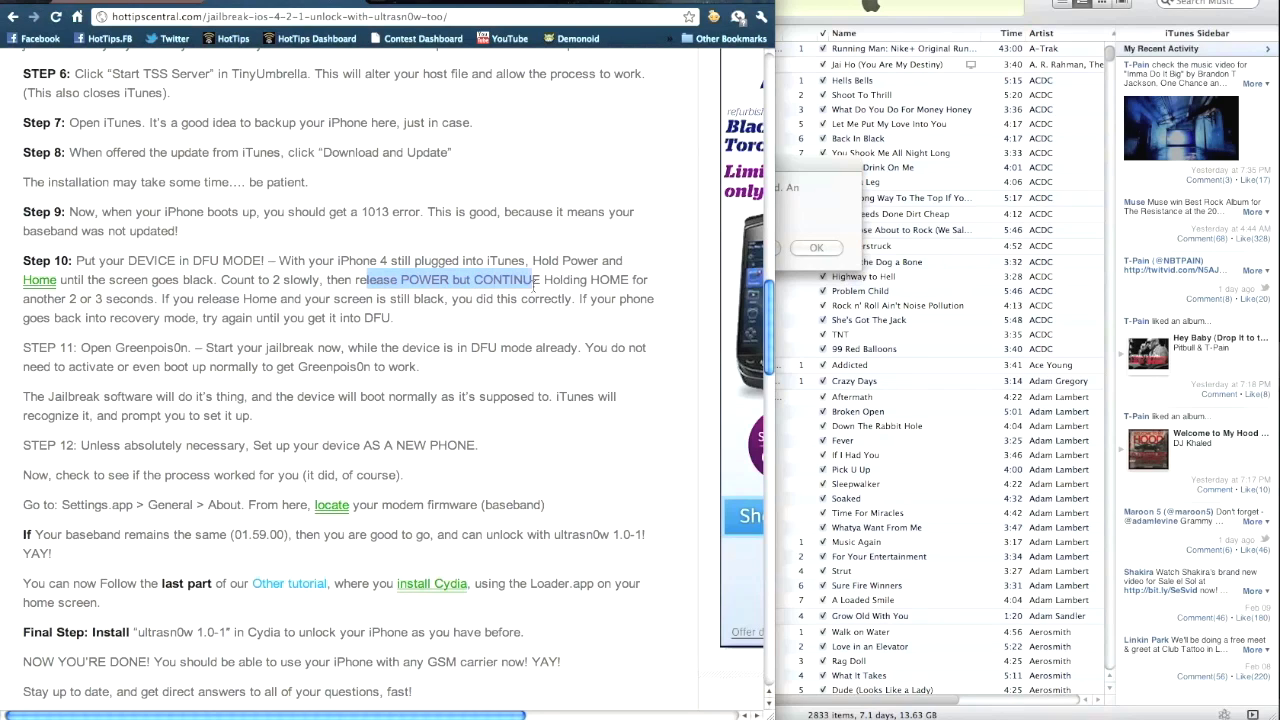
click(134, 318)
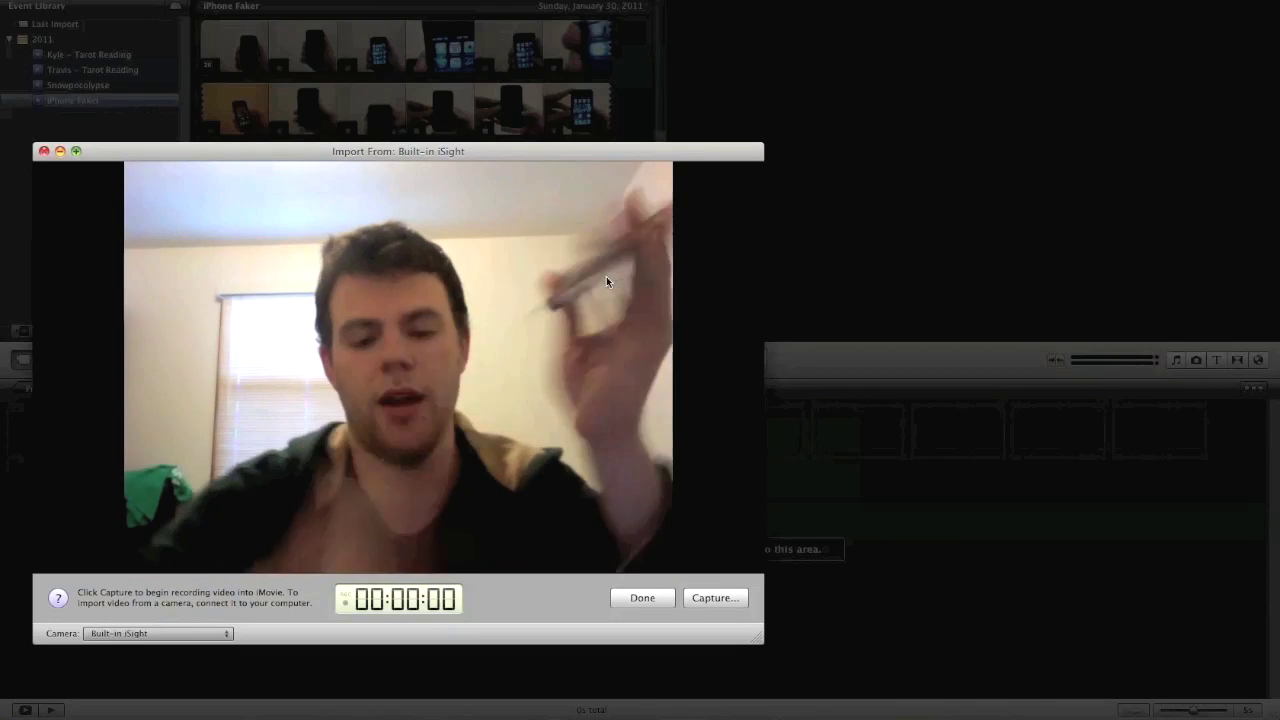
Bring iTunes forward again, still showing the iPhone restore error 1013 alert
click(429, 716)
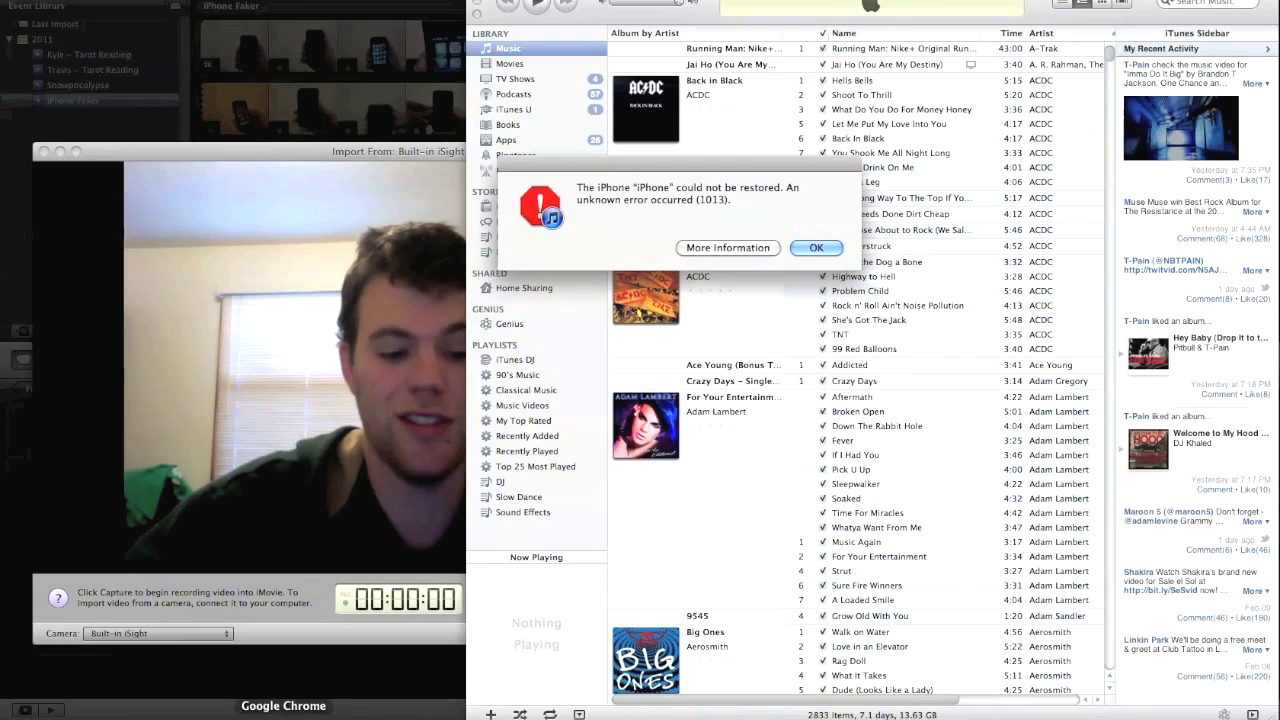
Read STEP 11's opening and DFU mode note in the Chrome guide, then reveal the desktop
click(283, 714)
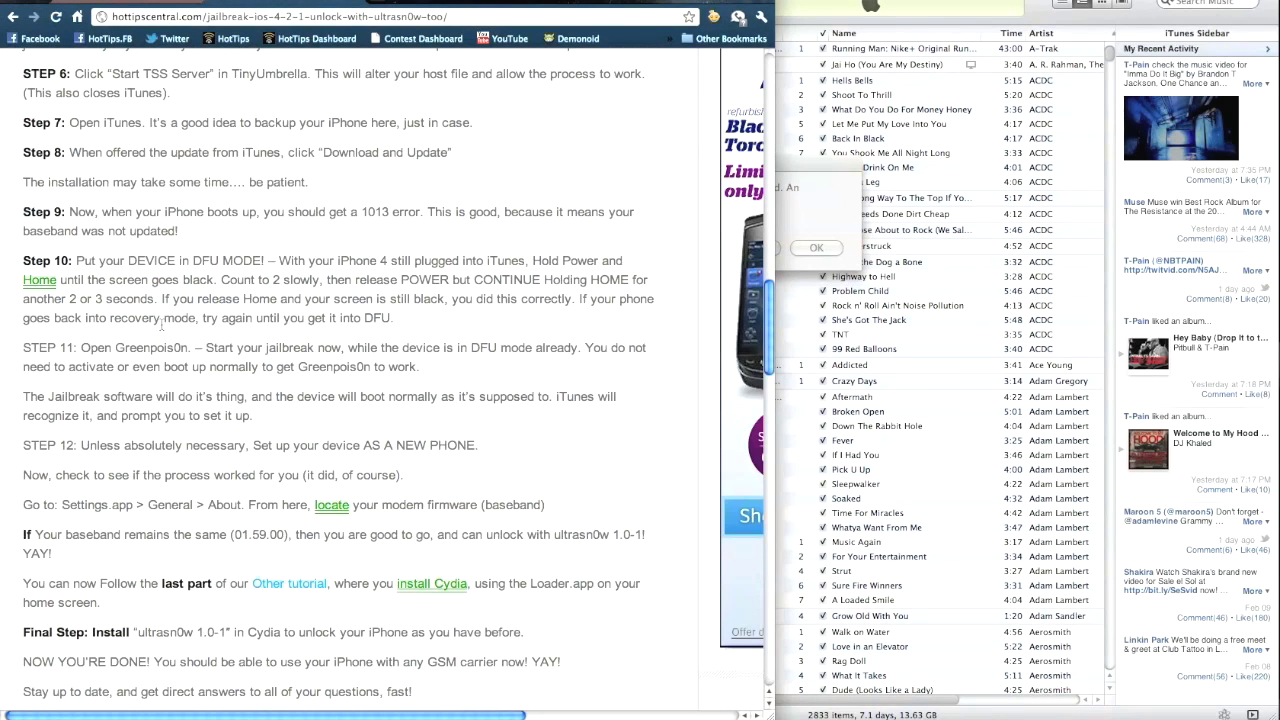
drag(24, 350, 264, 348)
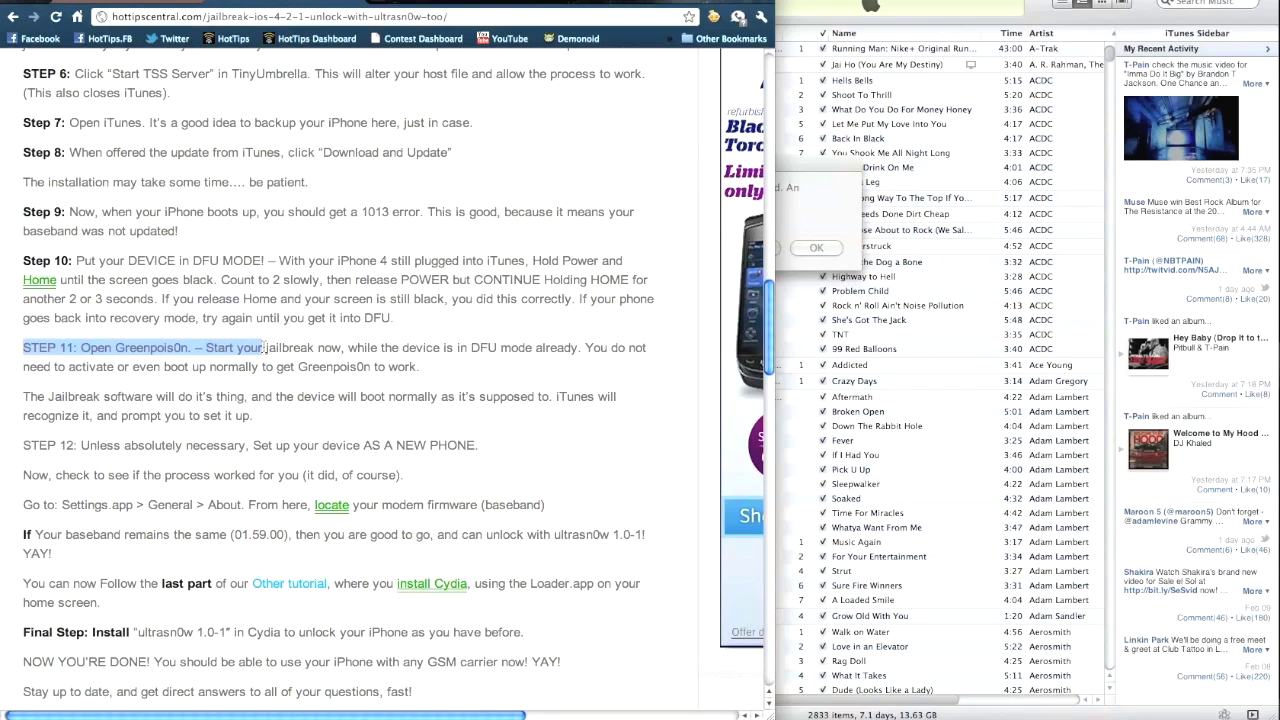
click(601, 351)
drag(381, 350, 521, 352)
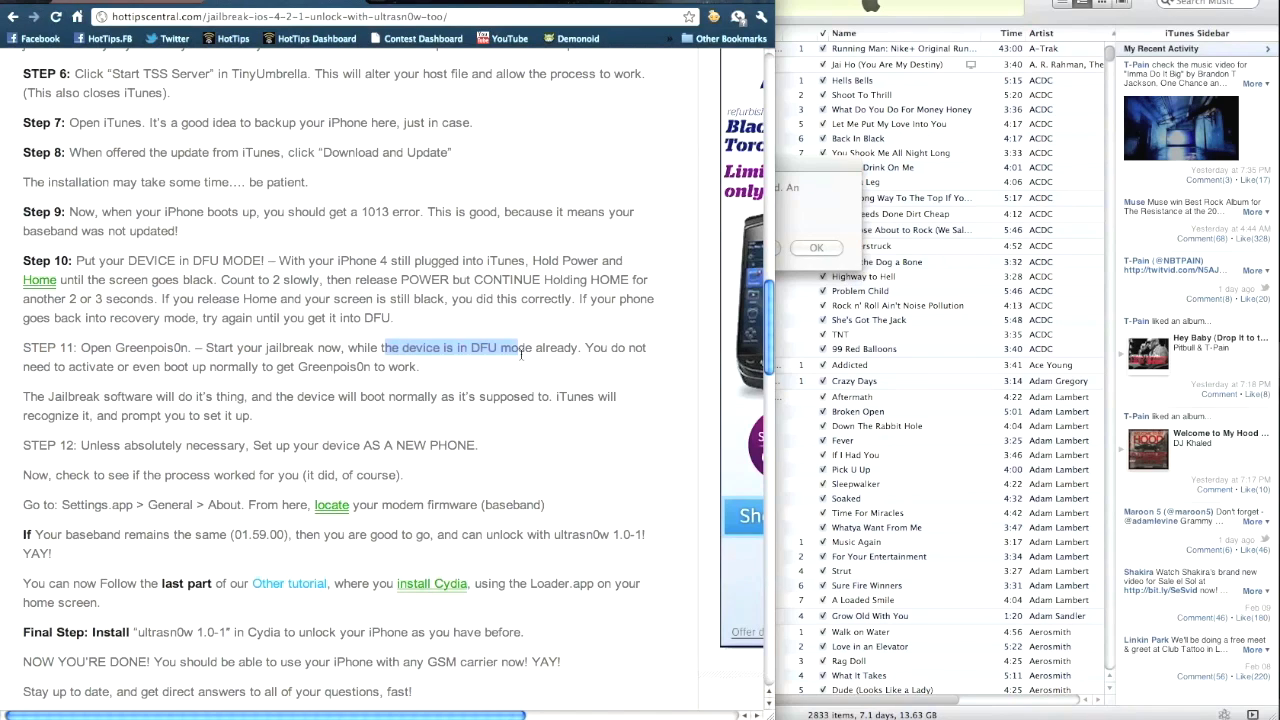
click(539, 352)
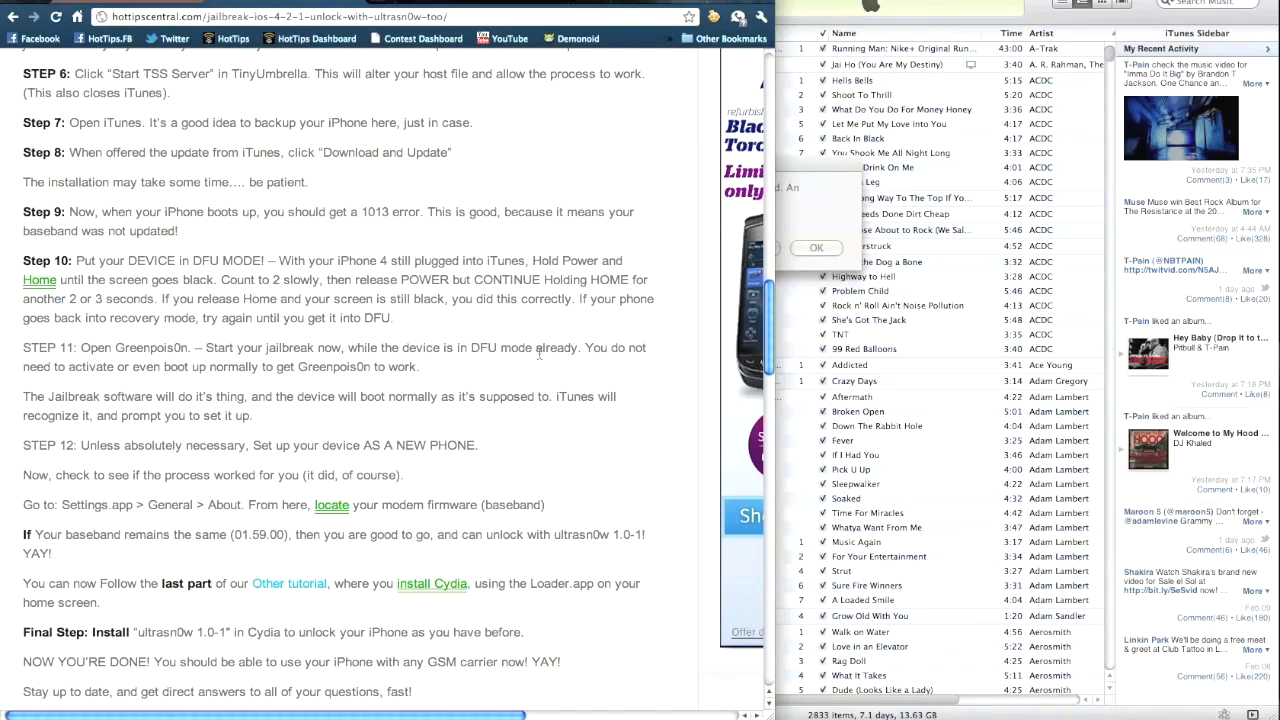
key(F11)
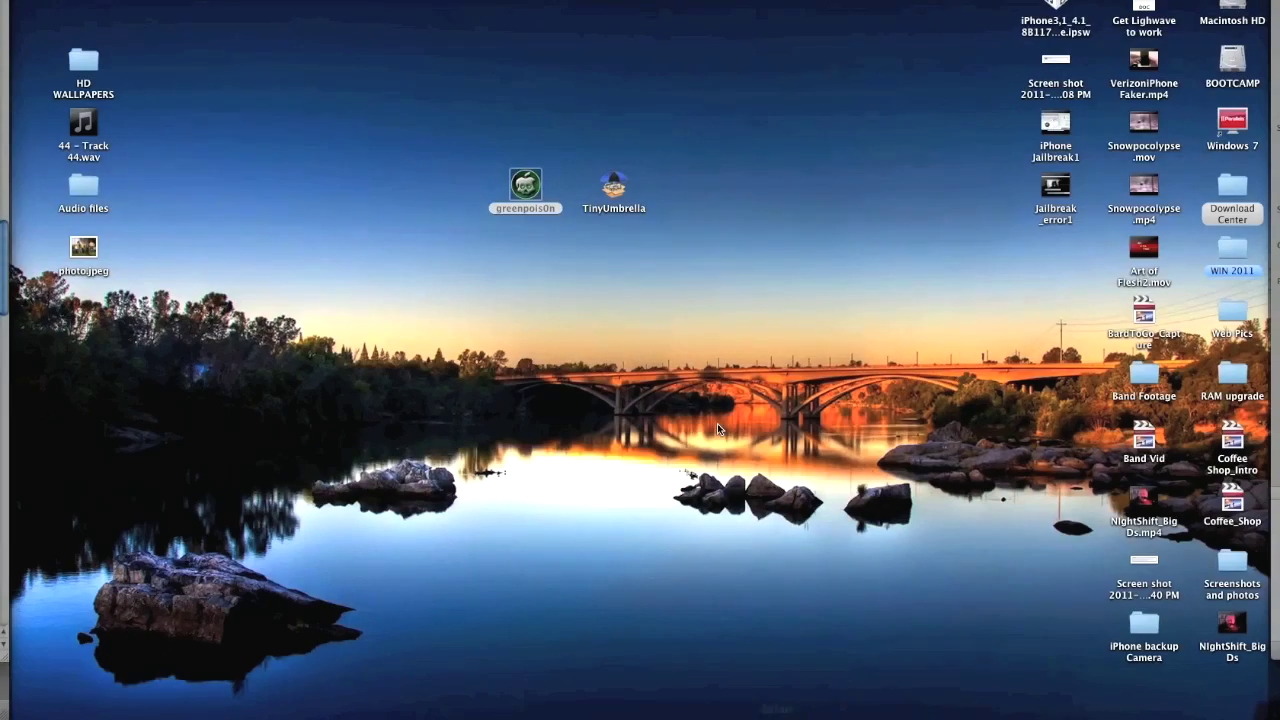
Launch greenpois0n from its desktop icon
double_click(528, 183)
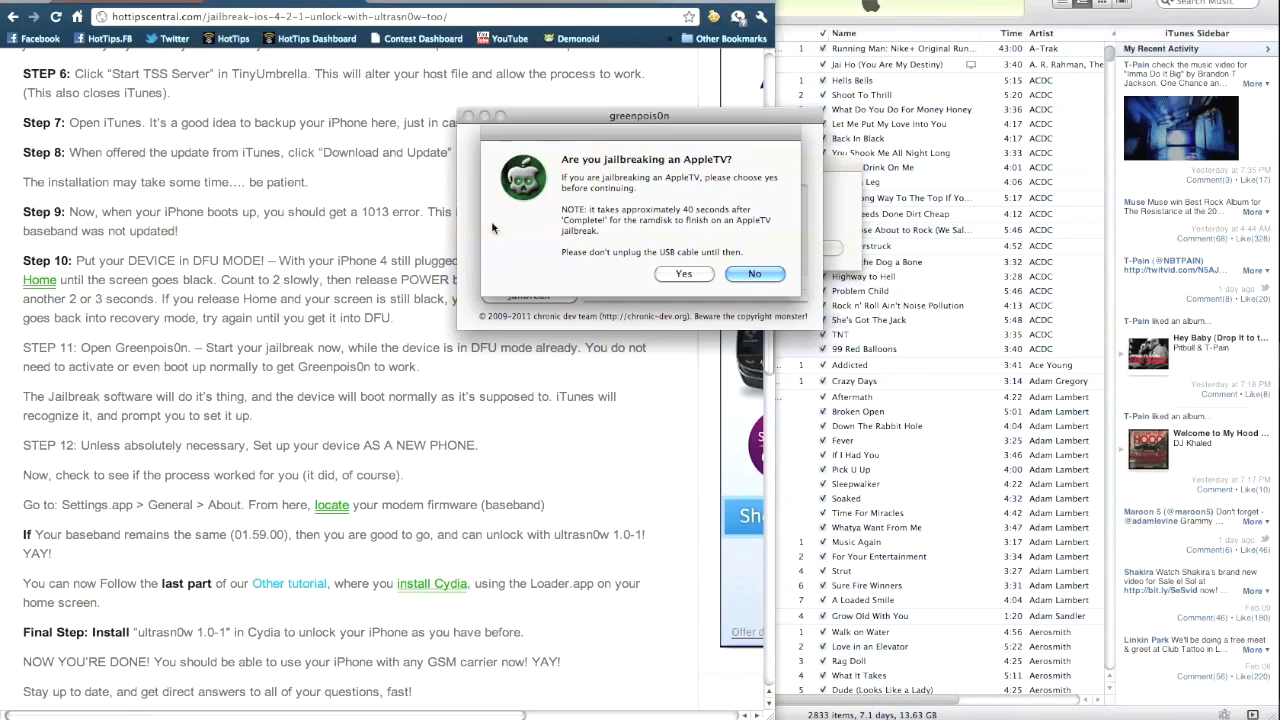
Answer No to the AppleTV question, start greenpois0n's jailbreak, and allow its network connection
click(755, 274)
drag(665, 125, 630, 223)
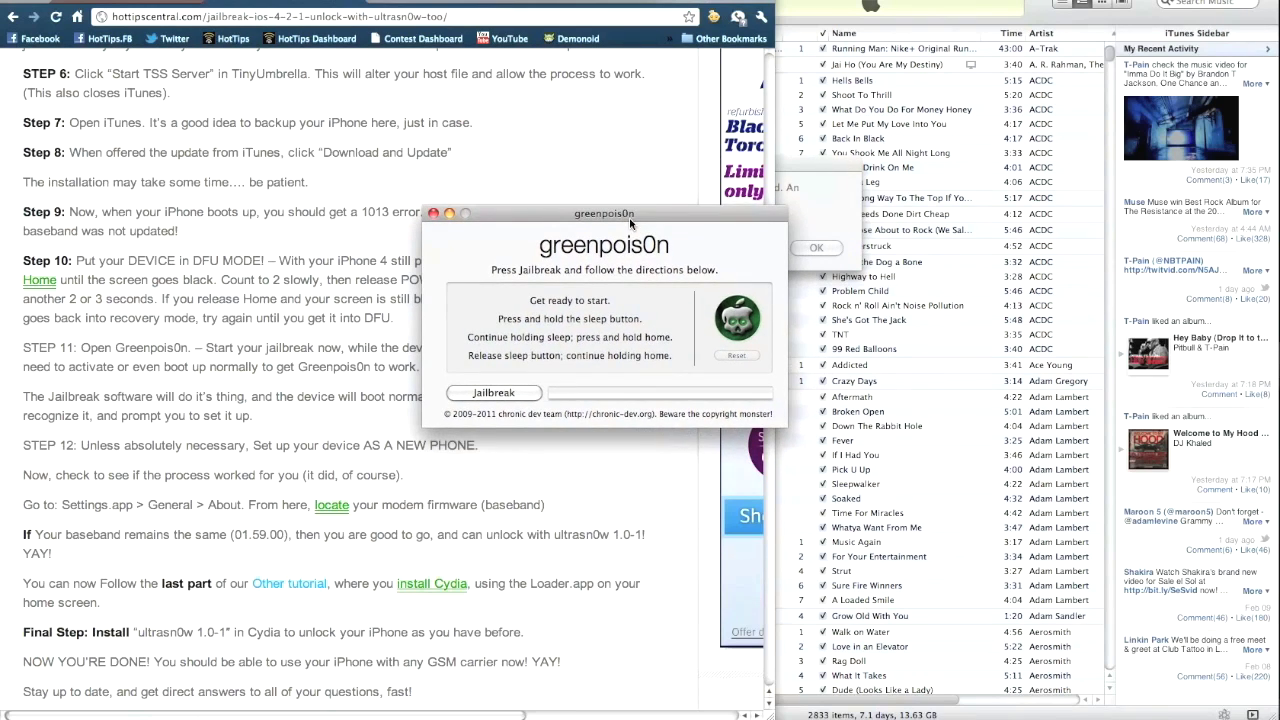
click(511, 396)
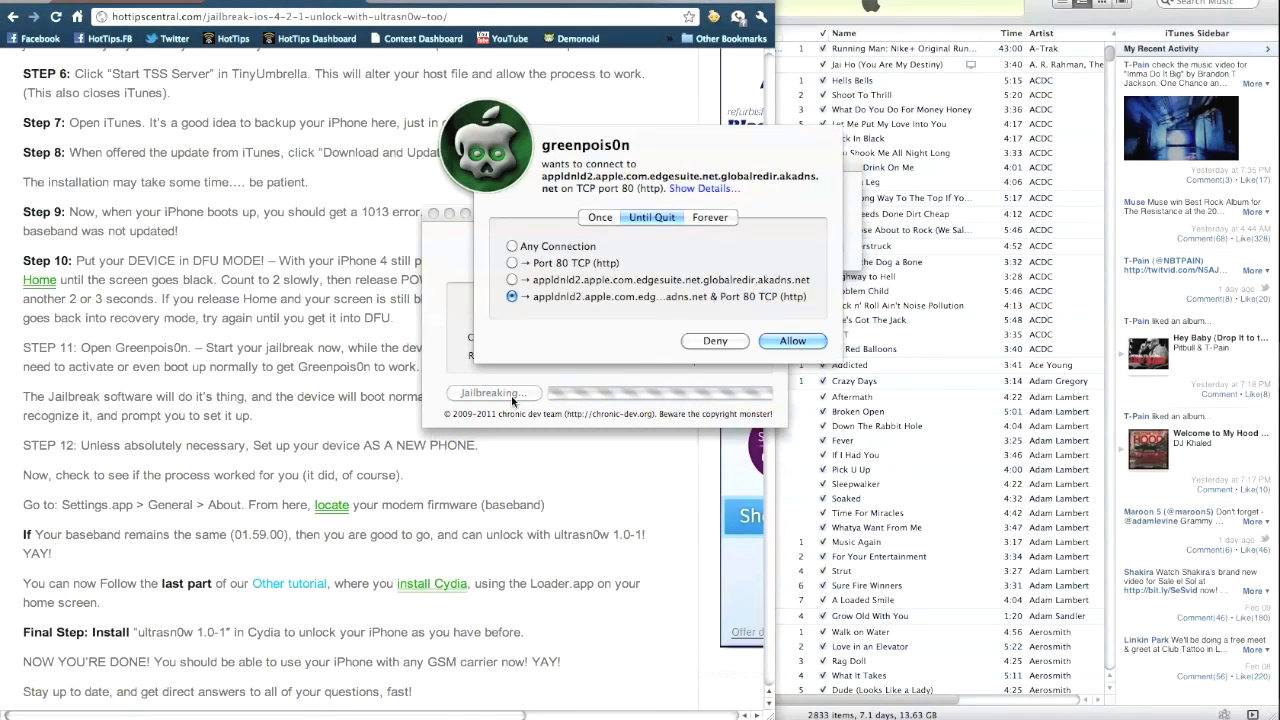
click(790, 341)
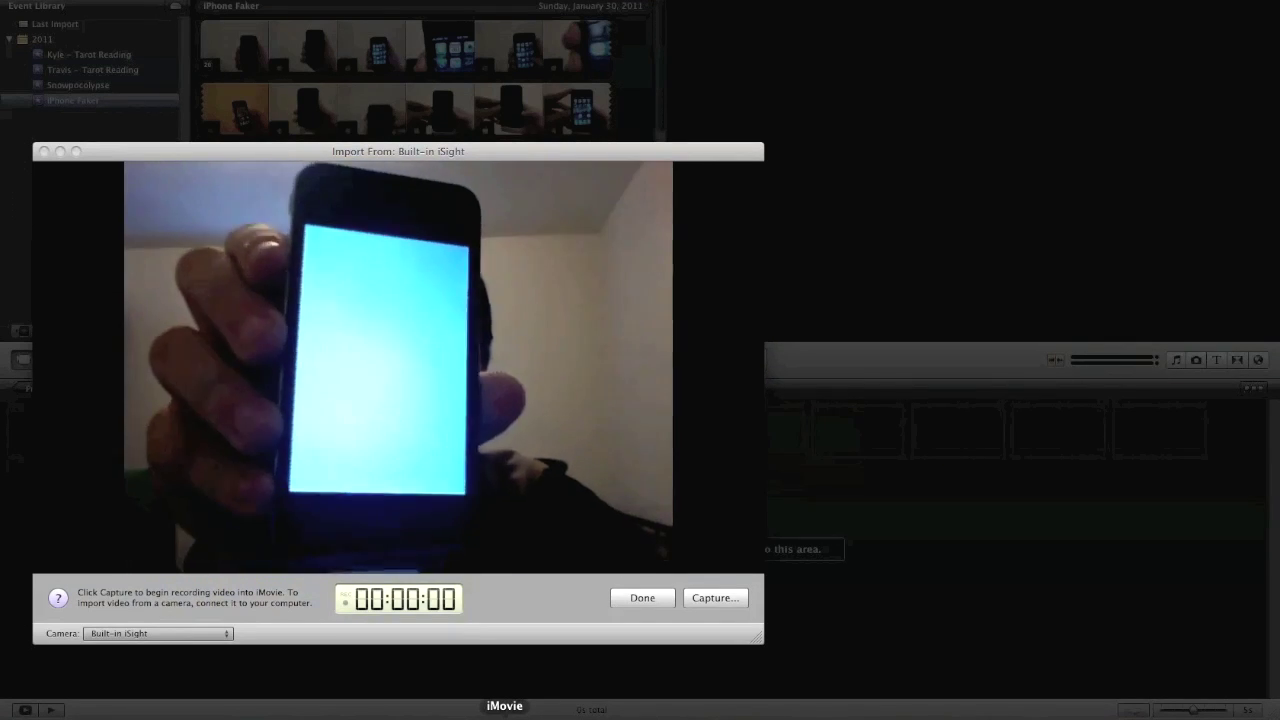
Move the iSight webcam preview to the right and place greenpois0n down-left beside it
click(329, 176)
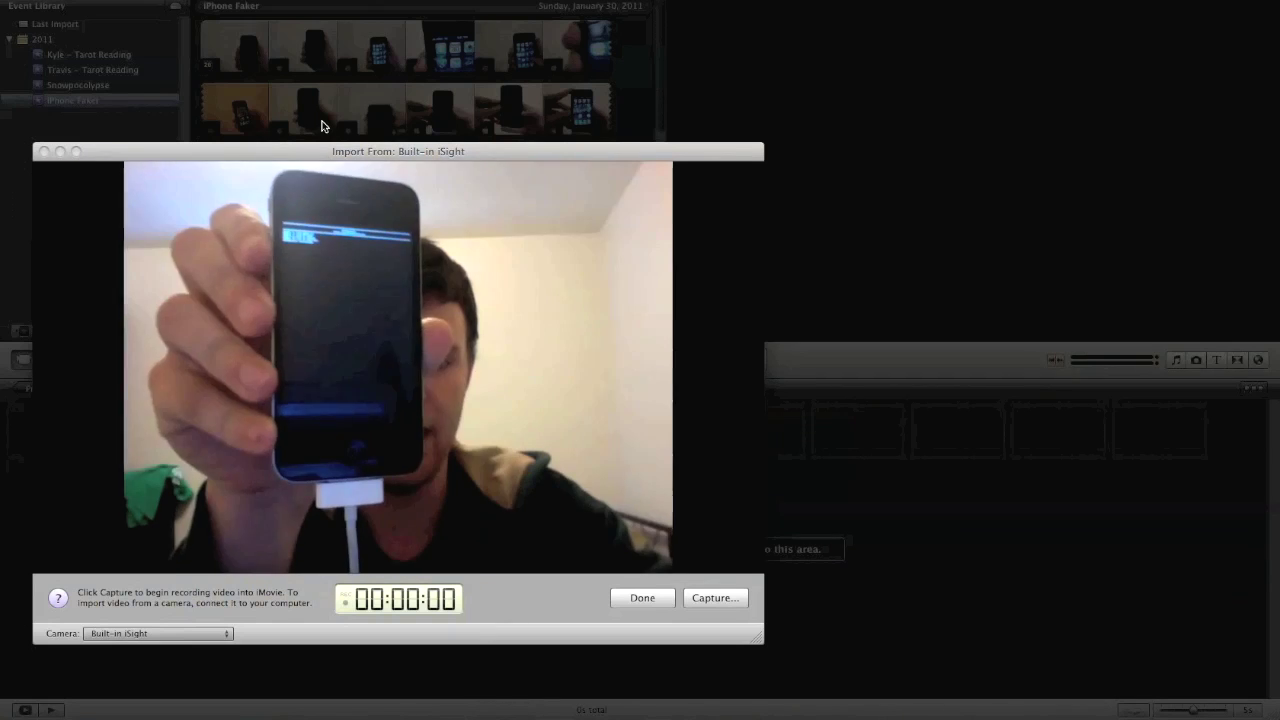
drag(322, 150, 1013, 183)
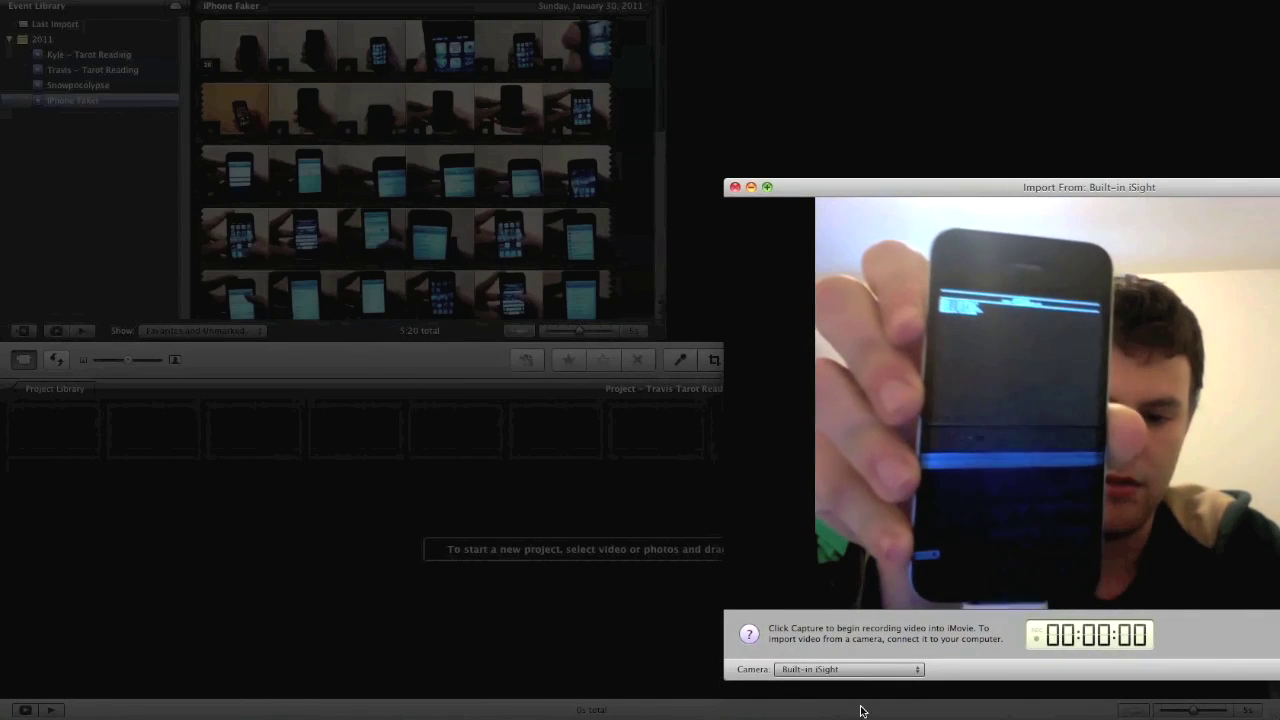
click(860, 709)
drag(630, 213, 558, 284)
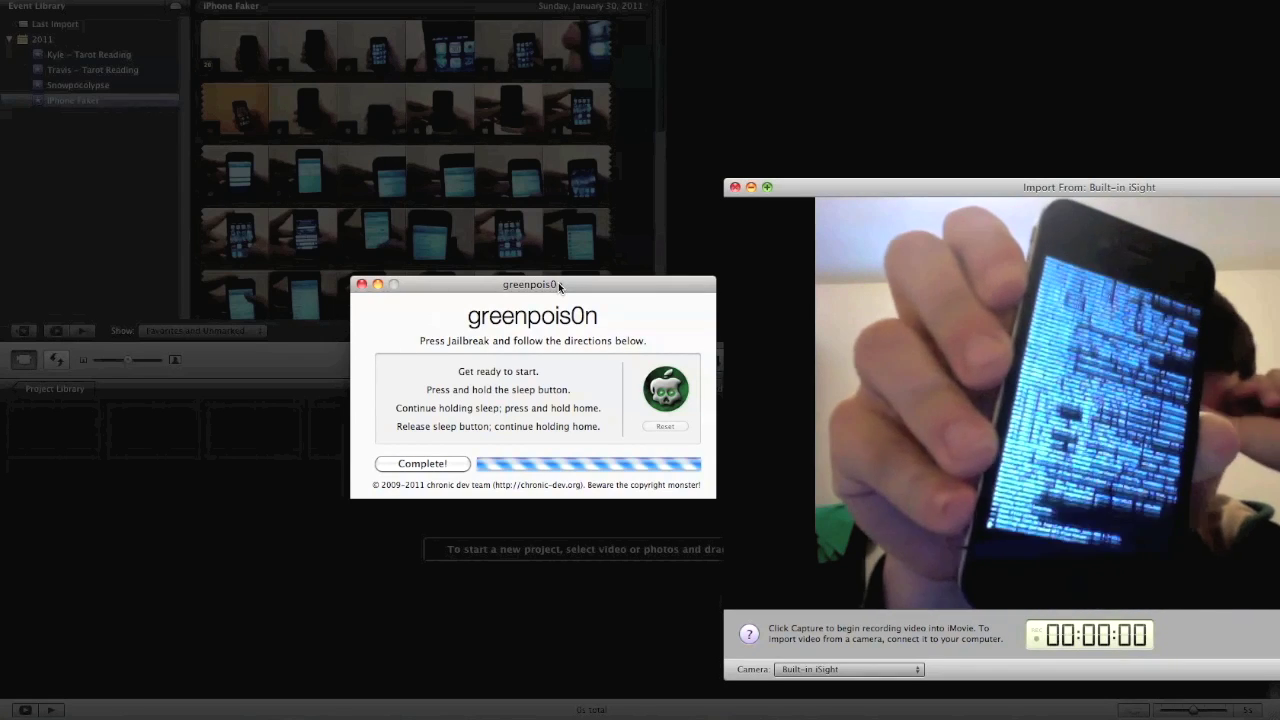
Check iTunes' 1013 error, bring greenpois0n and the webcam preview forward, then return to iTunes
click(455, 695)
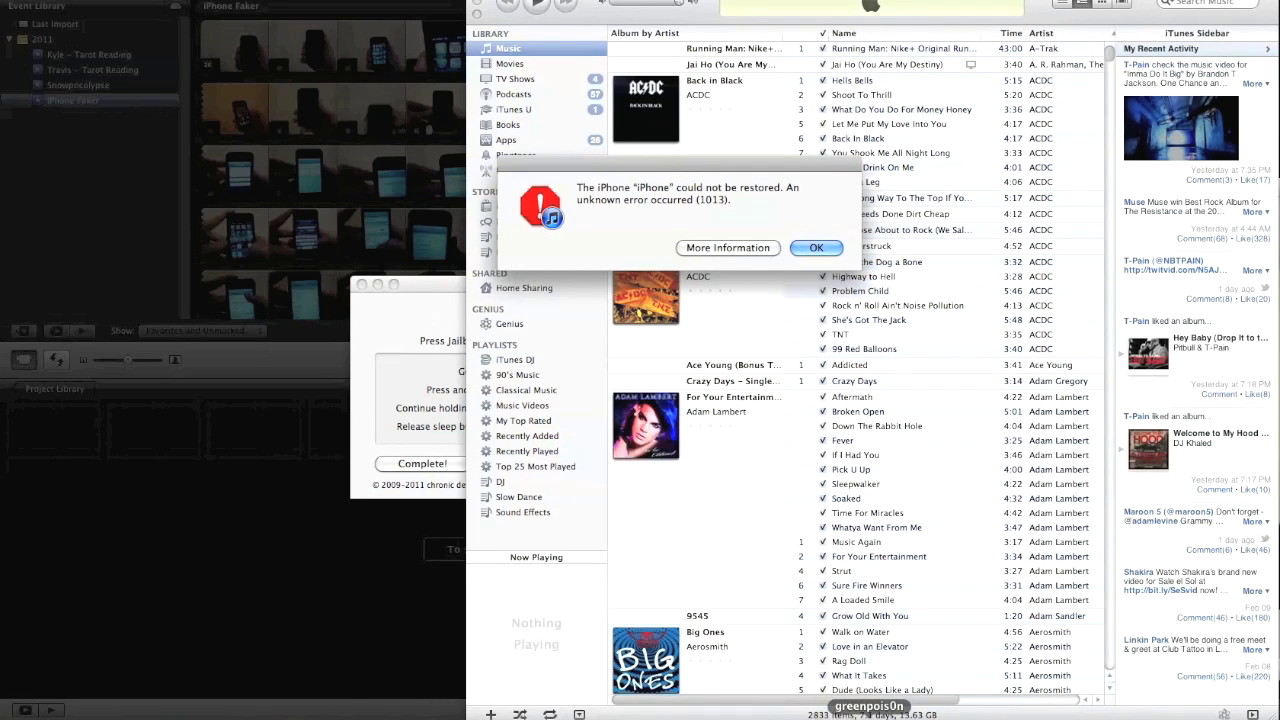
click(869, 716)
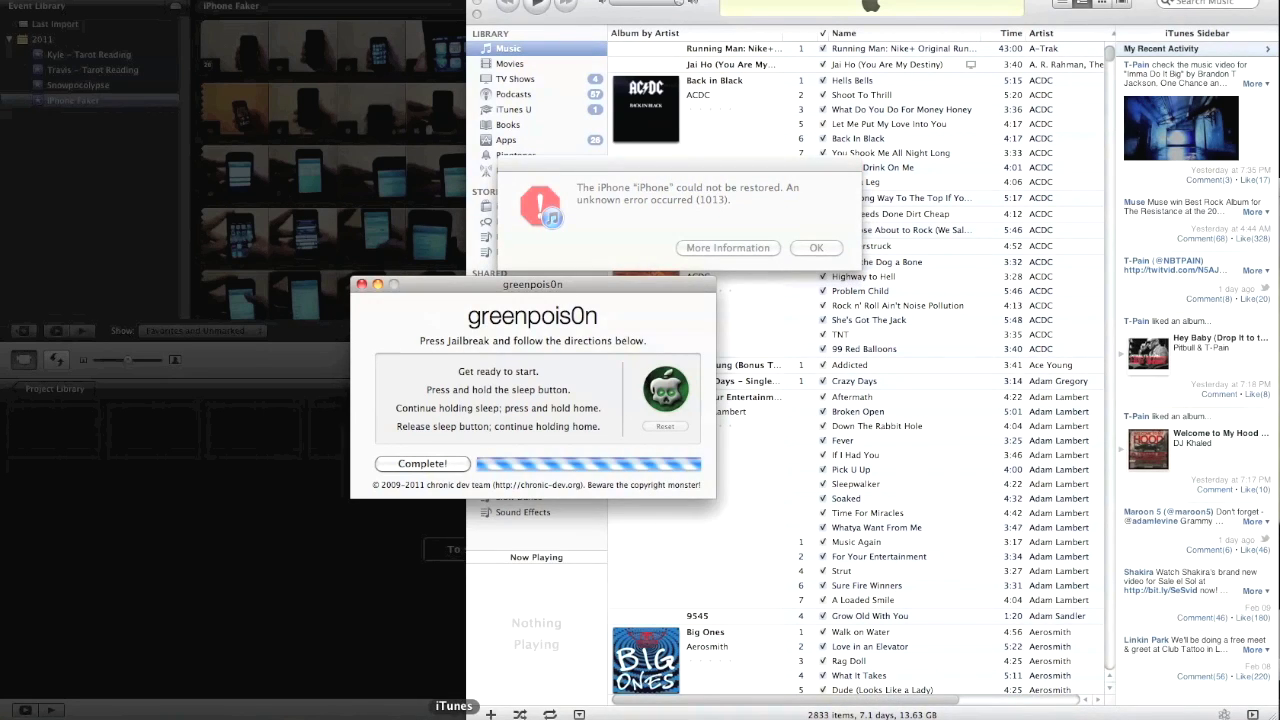
click(505, 716)
click(771, 716)
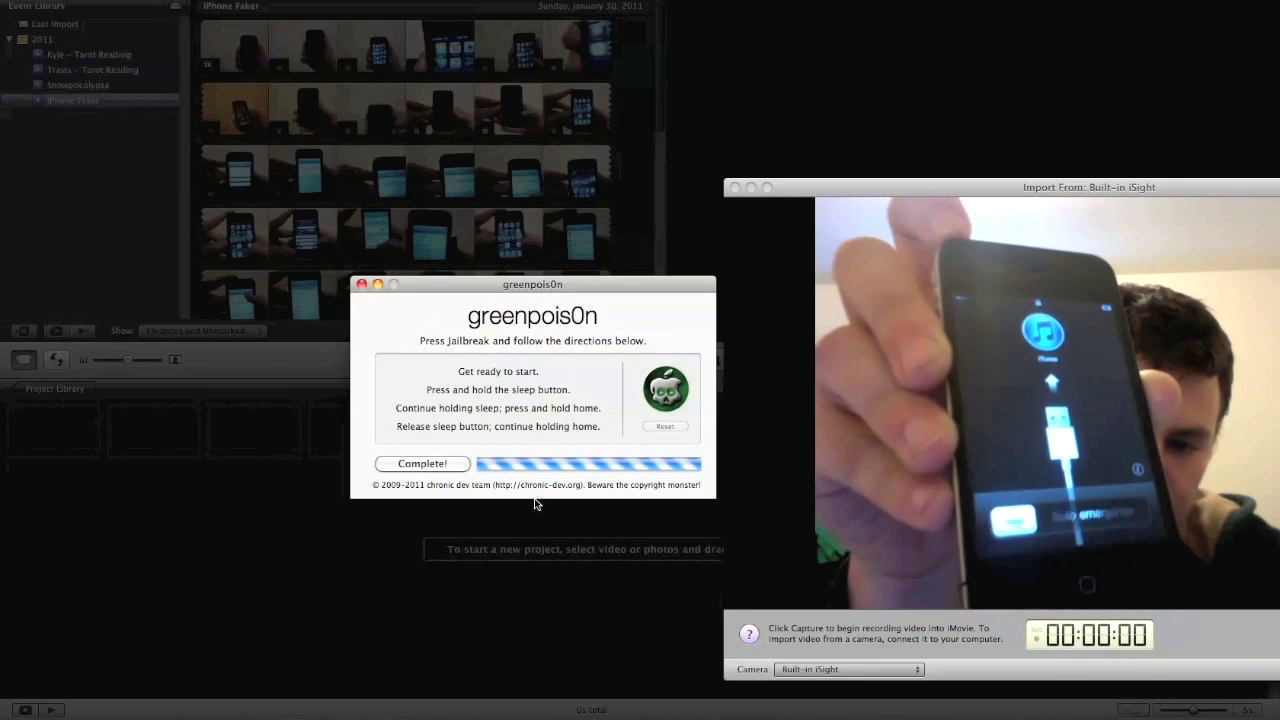
click(452, 710)
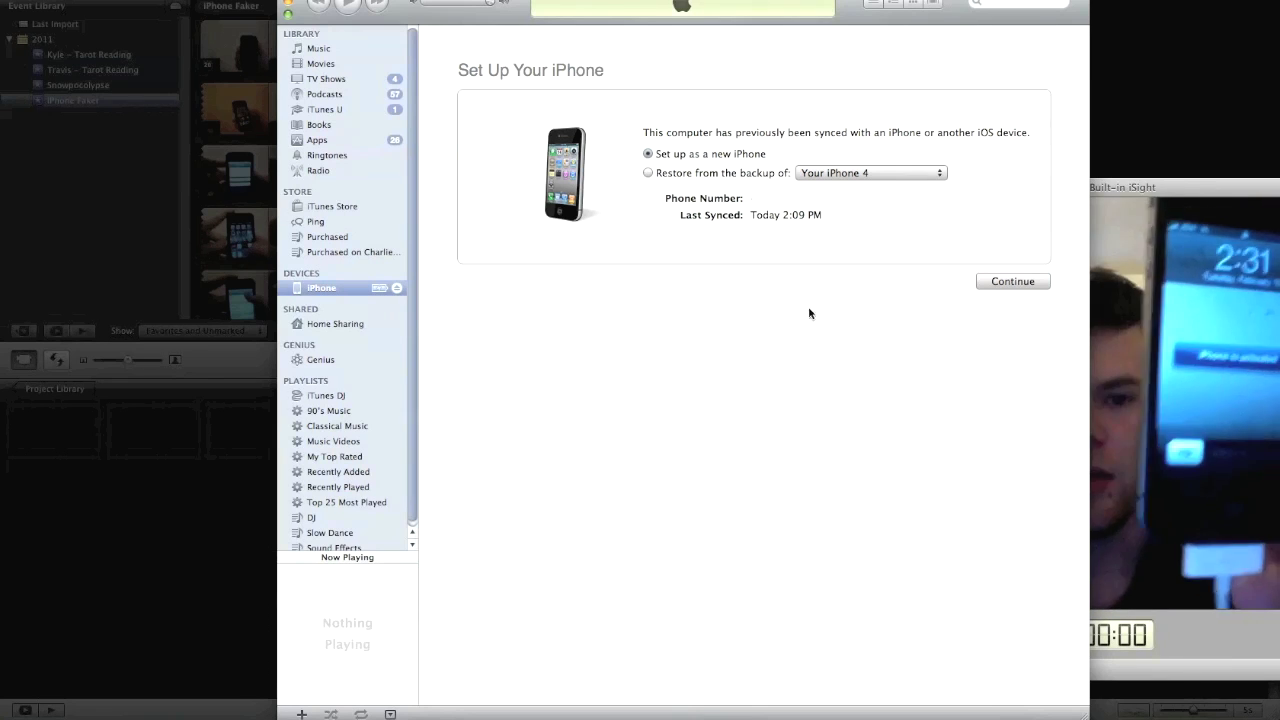
Name the new iPhone Charlie4G, enable auto-open in iTunes, cancel the first sync, and show the webcam preview
click(1012, 282)
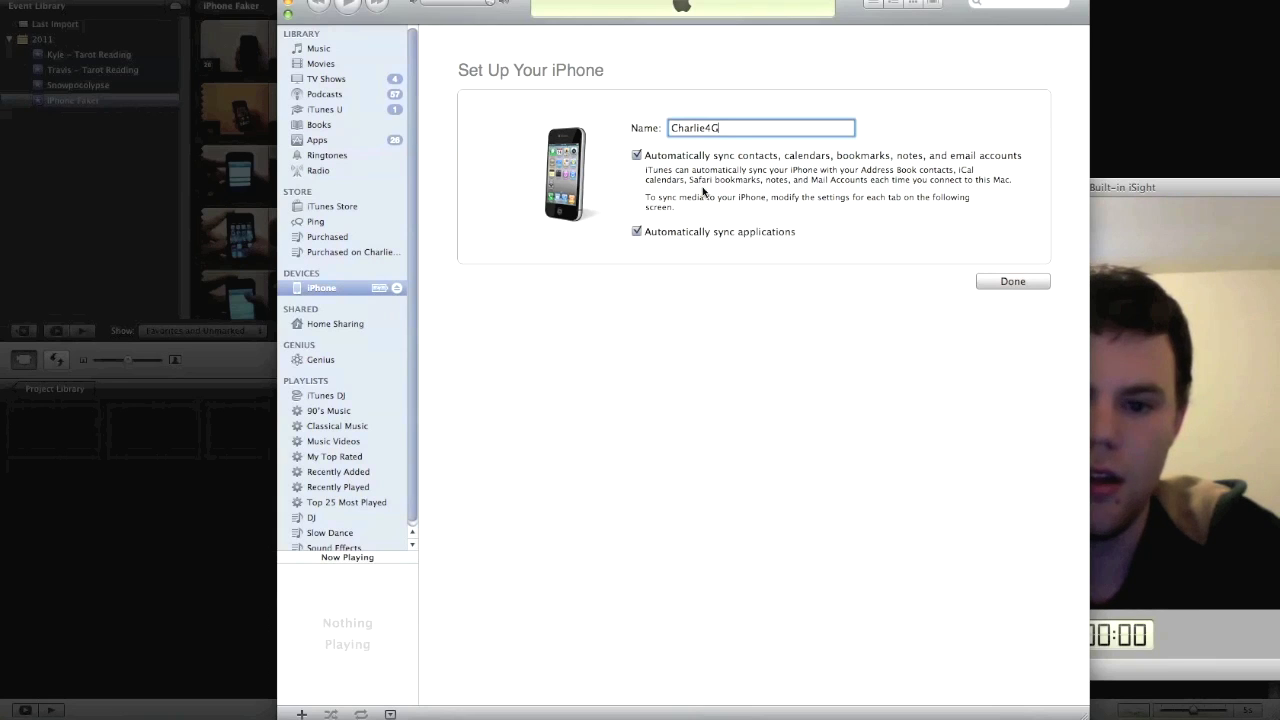
click(1029, 282)
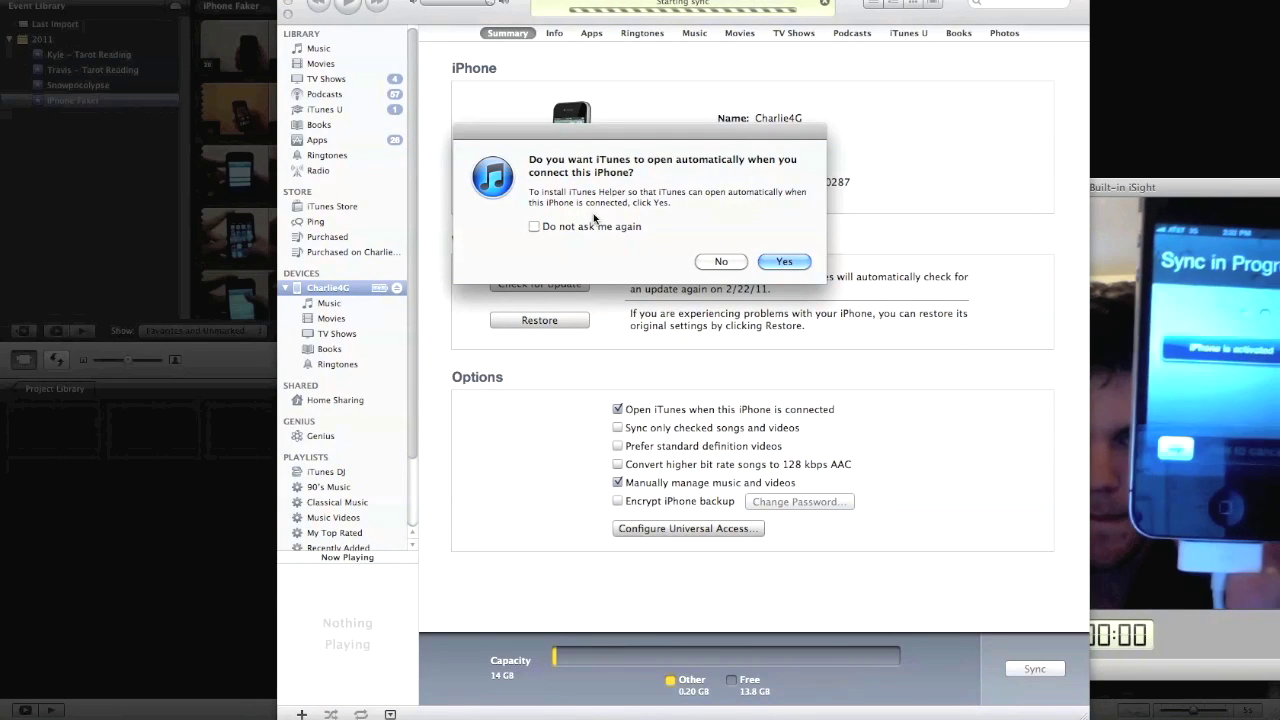
click(784, 262)
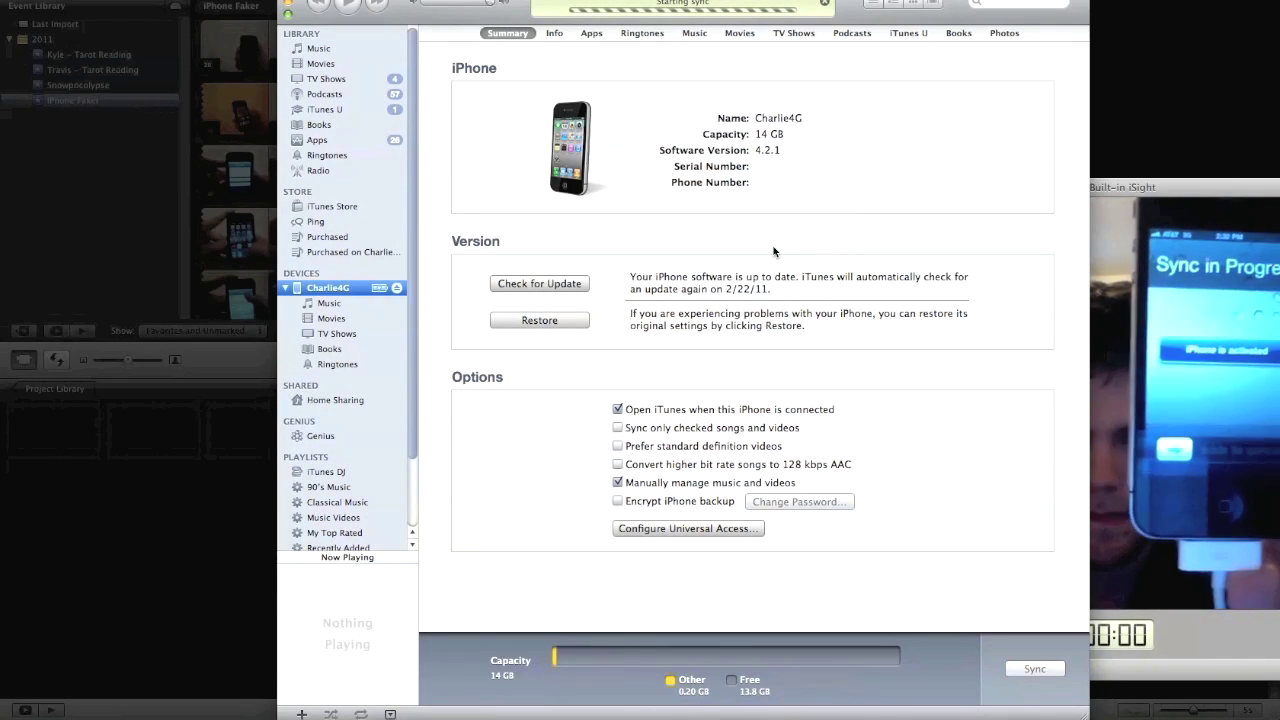
click(825, 6)
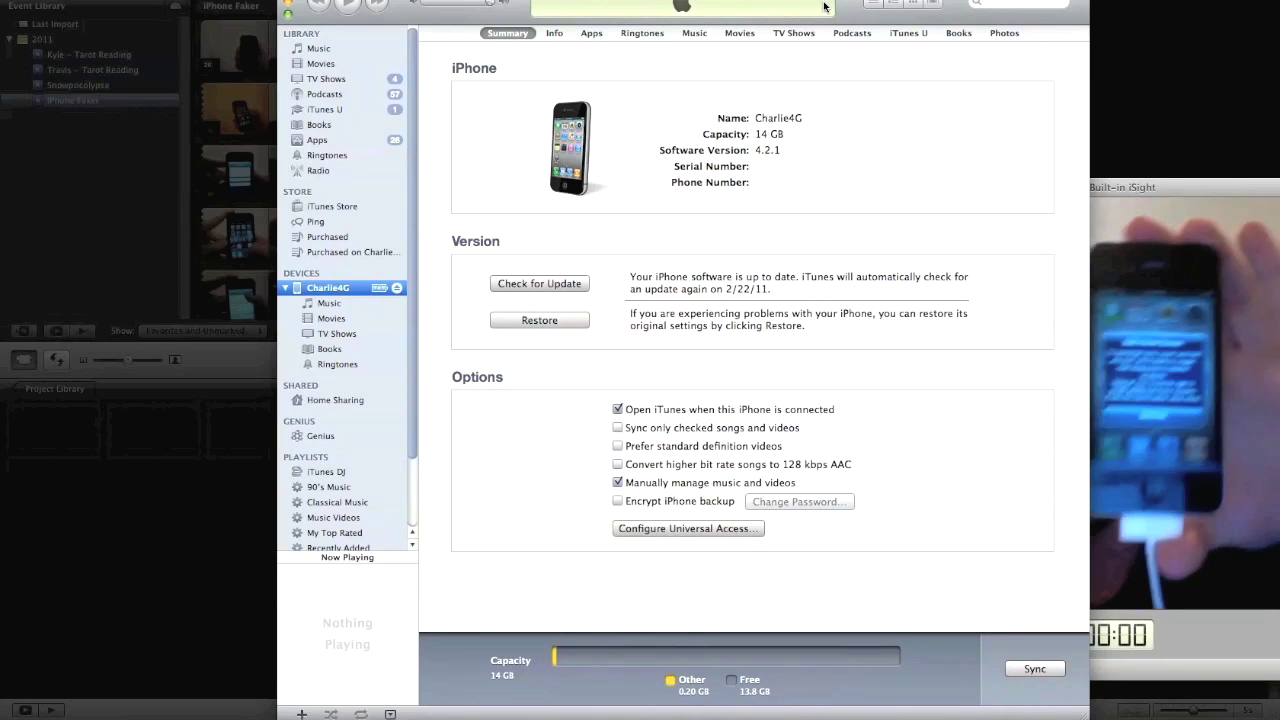
drag(1164, 190, 825, 78)
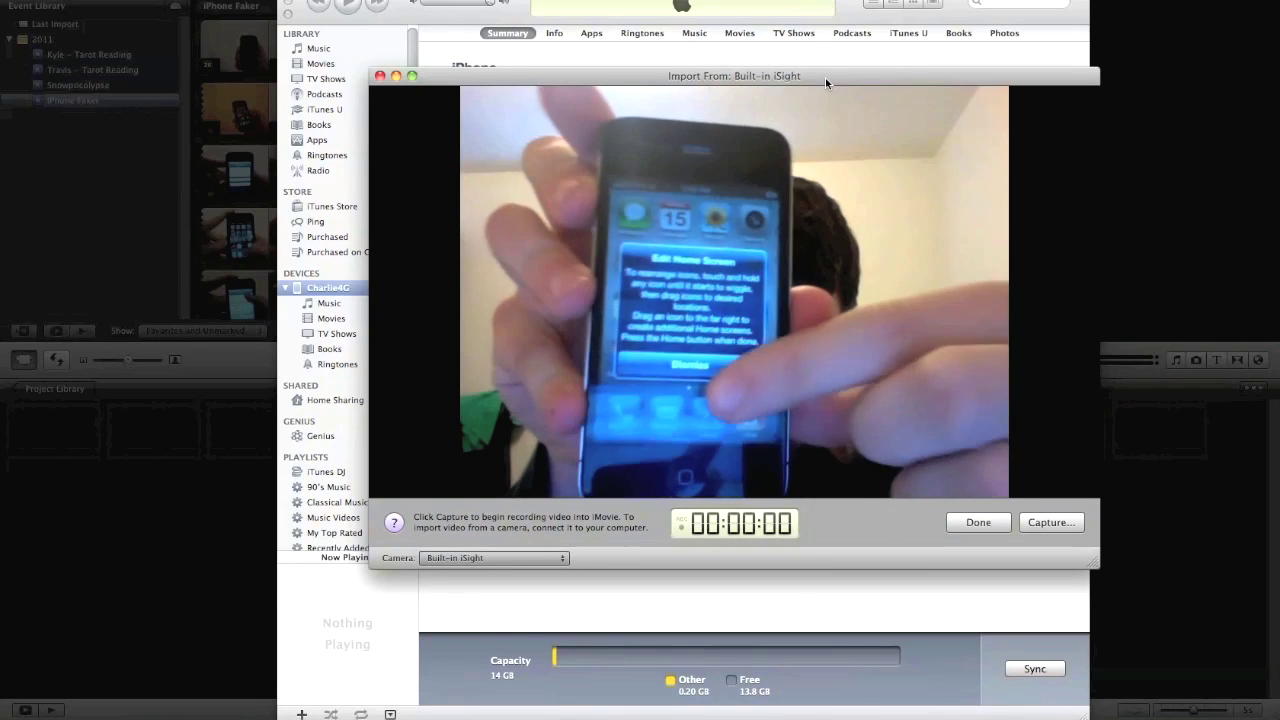